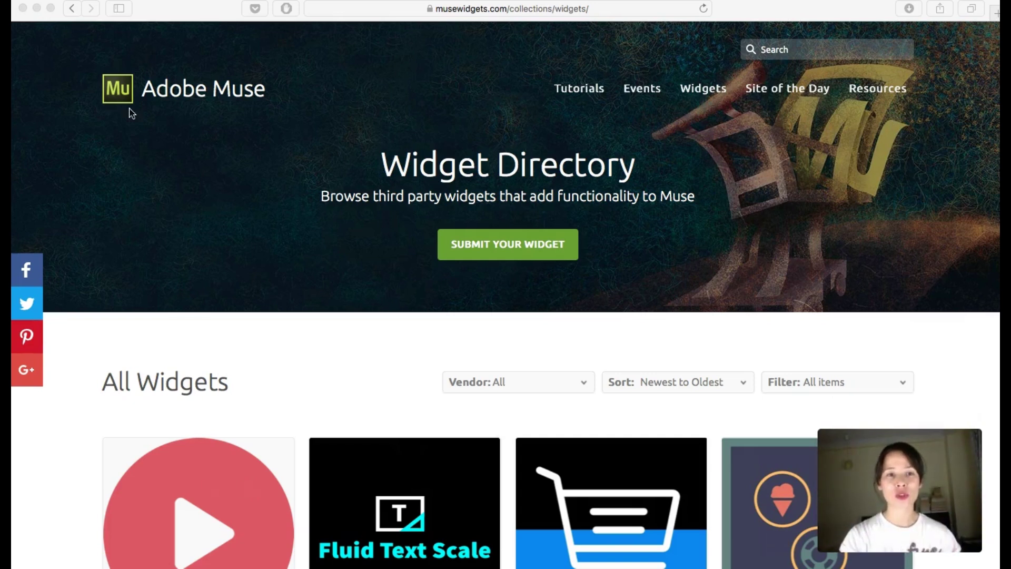
{"action": "scroll", "coordinate": [635, 333], "scroll_direction": "down", "scroll_amount": 15}
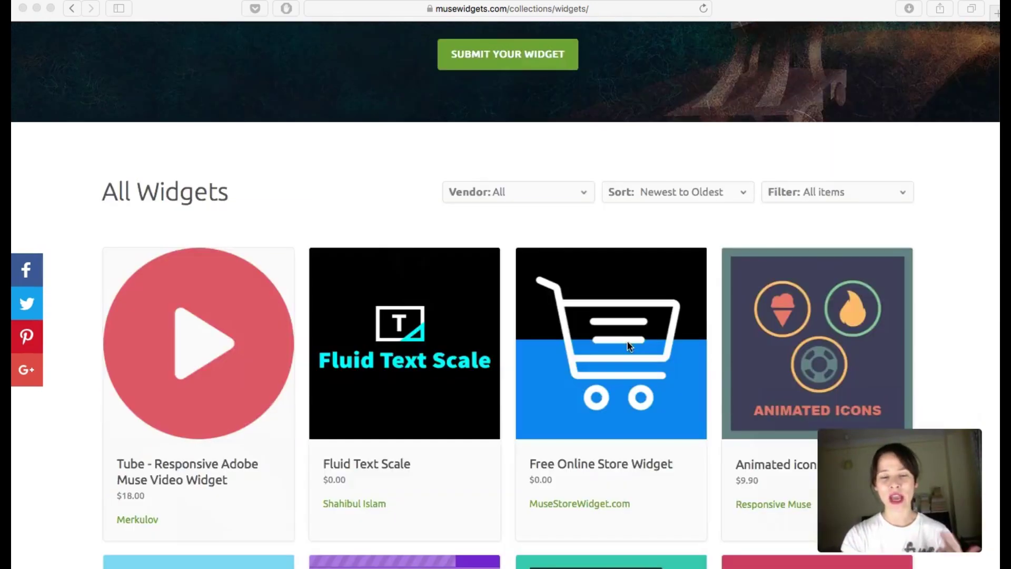
{"action": "scroll", "coordinate": [628, 344], "scroll_direction": "up", "scroll_amount": 15}
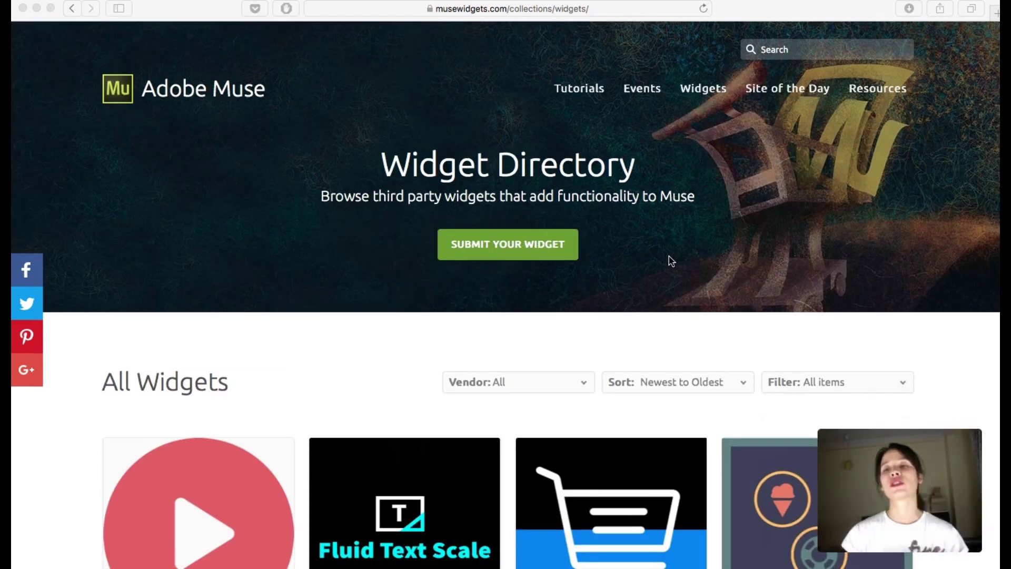
{"action": "left_click", "coordinate": [964, 147]}
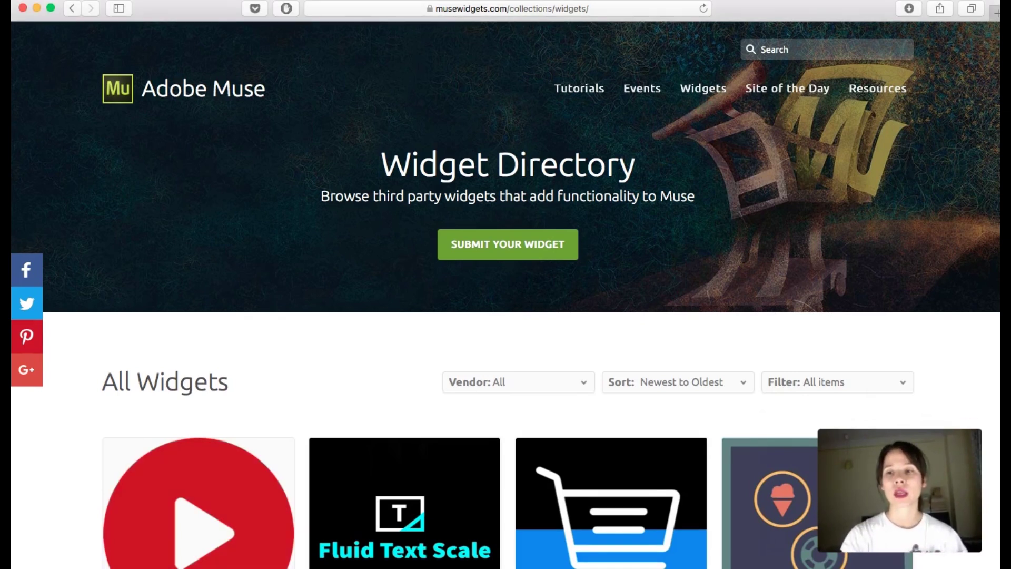
{"action": "mouse_move", "coordinate": [999, 149]}
{"action": "left_mouse_down"}
{"action": "mouse_move", "coordinate": [962, 143]}
{"action": "mouse_move", "coordinate": [1000, 145]}
{"action": "left_mouse_up"}
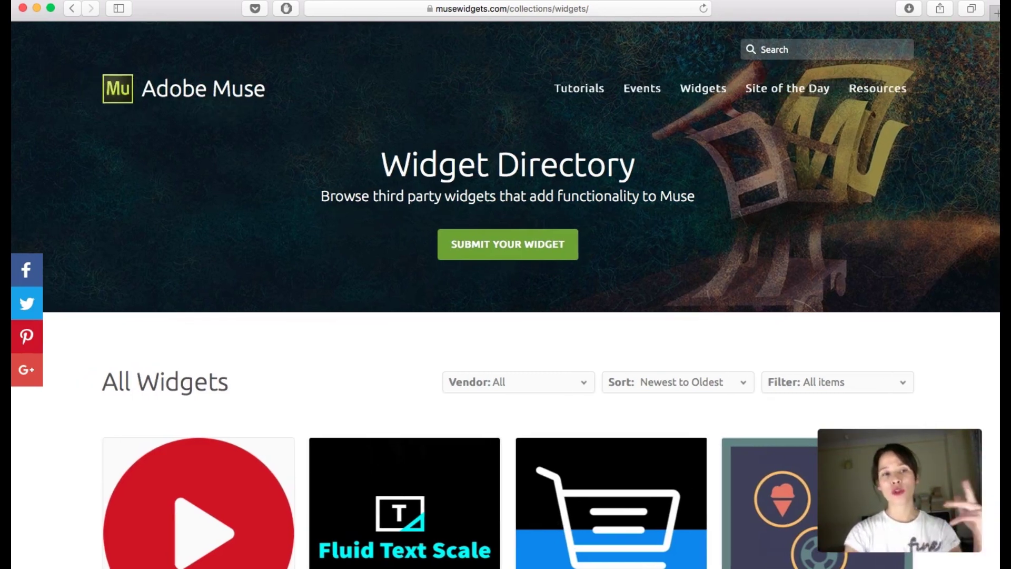
Step: Narrow the browser window in stages to tablet width and examine how the Widget Directory page layout adapts
{"action": "left_click_drag", "start_coordinate": [1001, 143], "coordinate": [844, 143]}
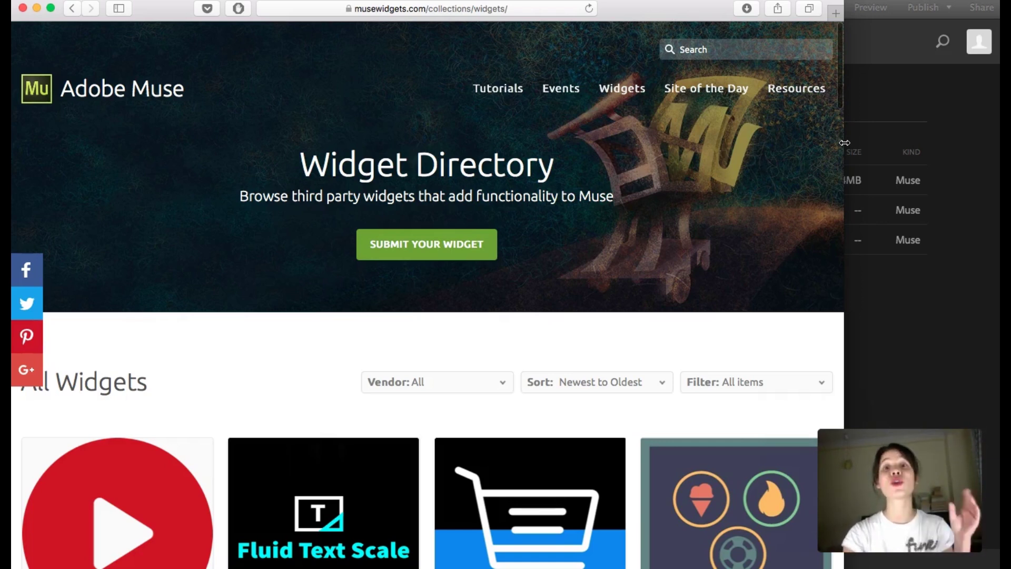
{"action": "left_click_drag", "start_coordinate": [845, 142], "coordinate": [832, 142]}
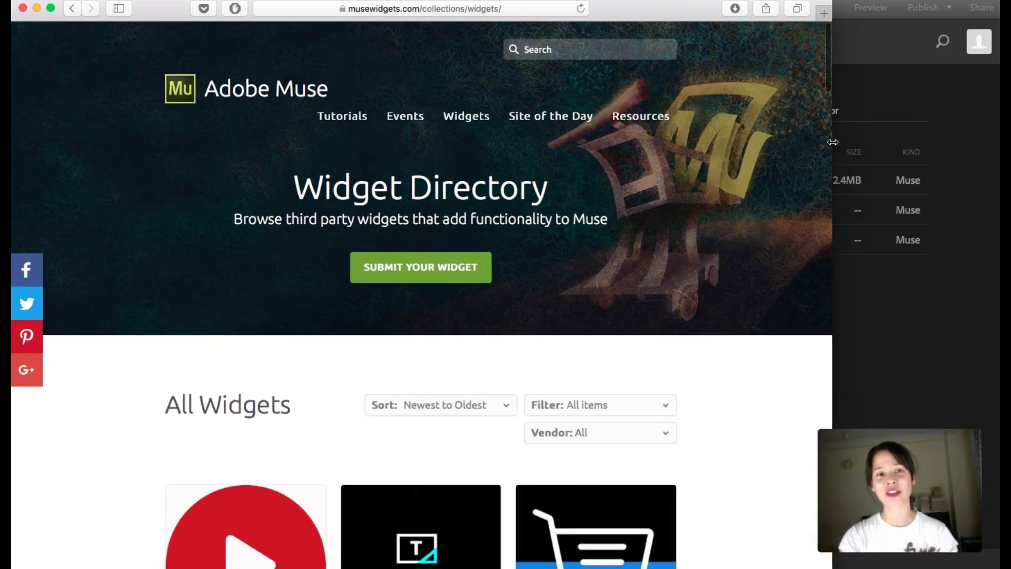
{"action": "left_click_drag", "start_coordinate": [833, 141], "coordinate": [821, 145]}
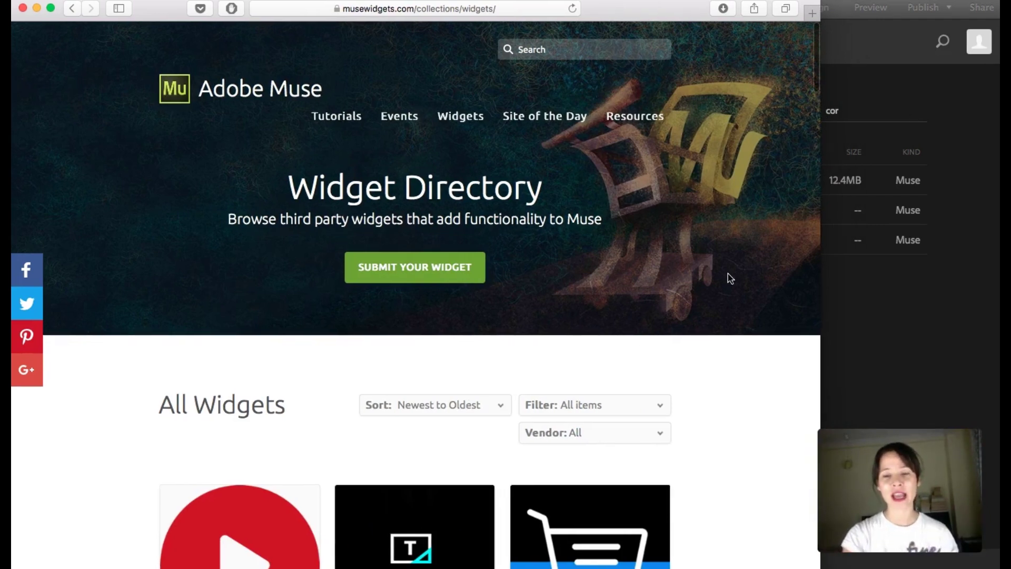
{"action": "scroll", "coordinate": [706, 388], "scroll_direction": "down", "scroll_amount": 5}
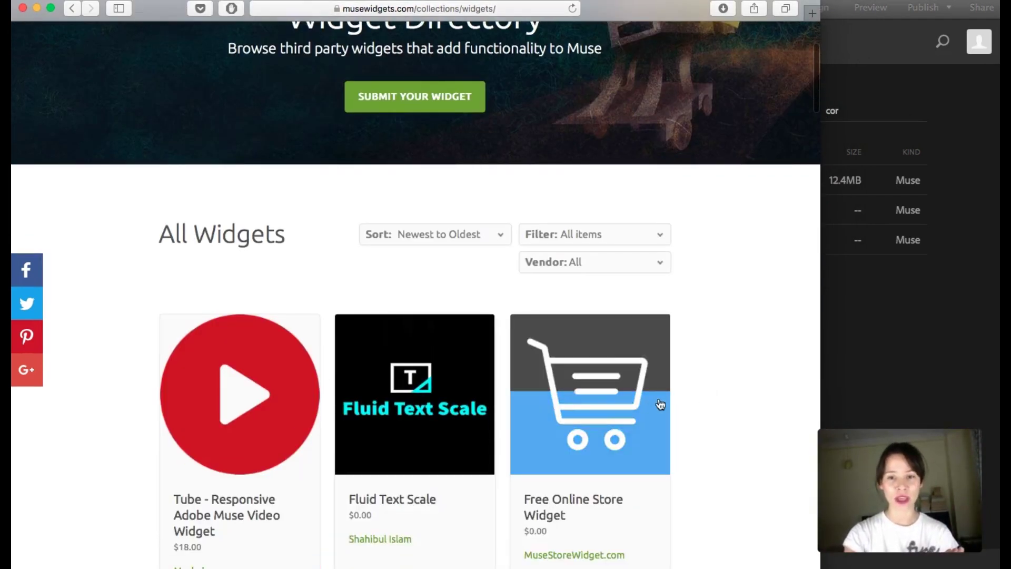
{"action": "scroll", "coordinate": [722, 386], "scroll_direction": "up", "scroll_amount": 5}
{"action": "left_click_drag", "start_coordinate": [820, 238], "coordinate": [543, 230]}
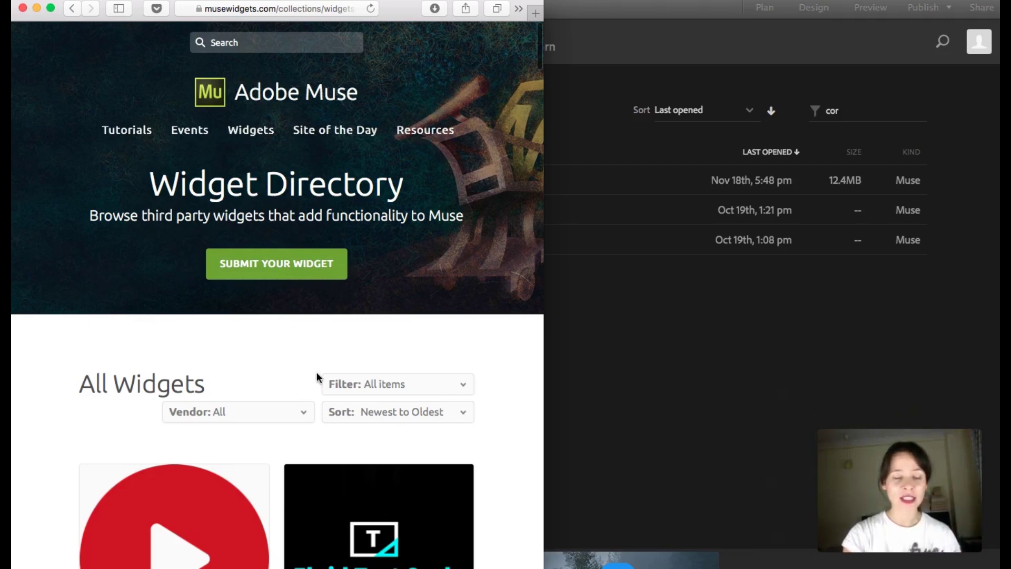
{"action": "scroll", "coordinate": [318, 378], "scroll_direction": "down", "scroll_amount": 5}
{"action": "scroll", "coordinate": [318, 380], "scroll_direction": "up", "scroll_amount": 5}
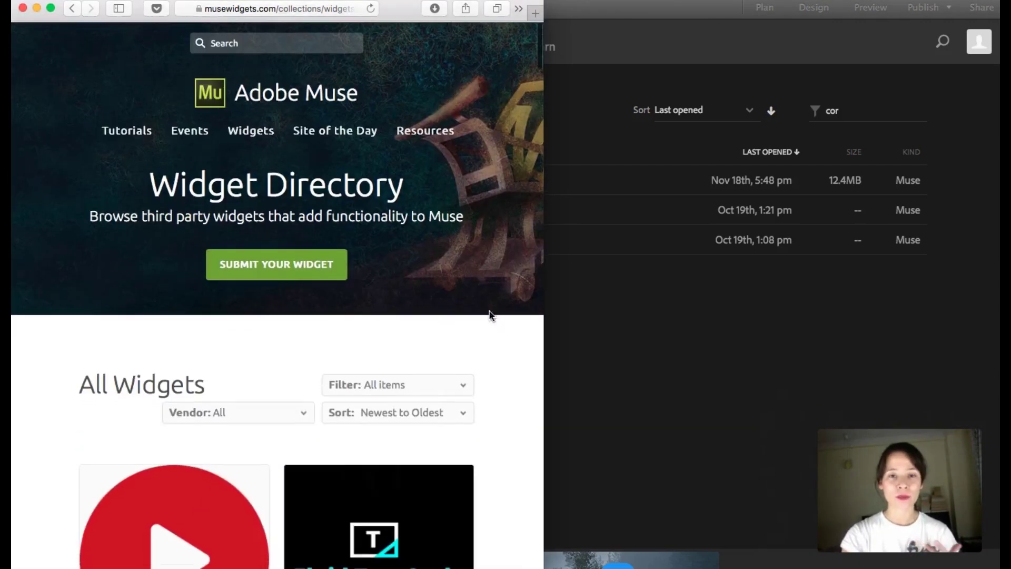
Step: Shrink the browser window to phone width, examine the mobile menu and widget list, and restore the full width
{"action": "left_click_drag", "start_coordinate": [543, 304], "coordinate": [427, 294]}
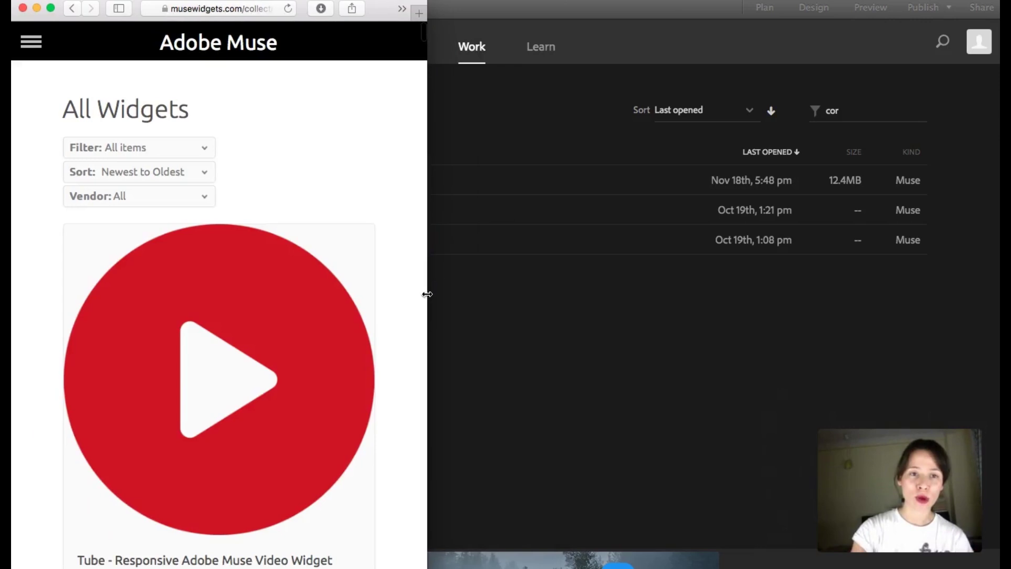
{"action": "left_click", "coordinate": [33, 42]}
{"action": "left_click", "coordinate": [32, 42]}
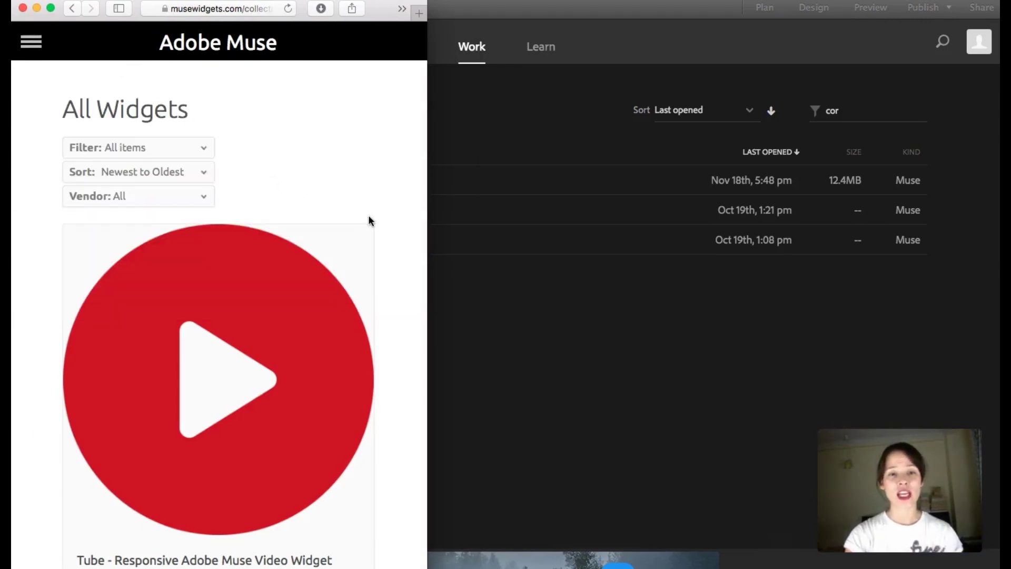
{"action": "scroll", "coordinate": [370, 221], "scroll_direction": "down", "scroll_amount": 7}
{"action": "scroll", "coordinate": [393, 221], "scroll_direction": "up", "scroll_amount": 1}
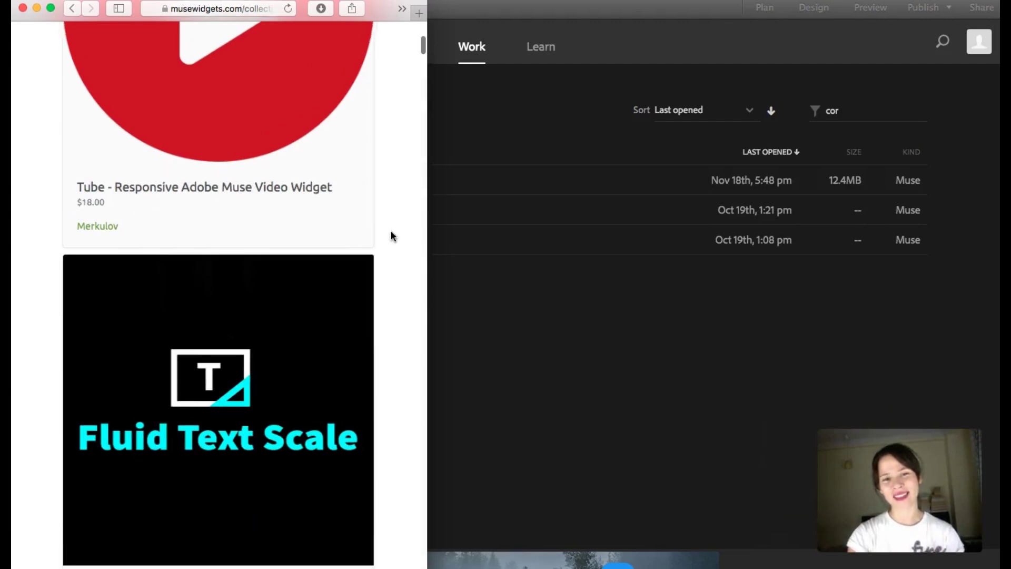
{"action": "scroll", "coordinate": [392, 235], "scroll_direction": "up", "scroll_amount": 7}
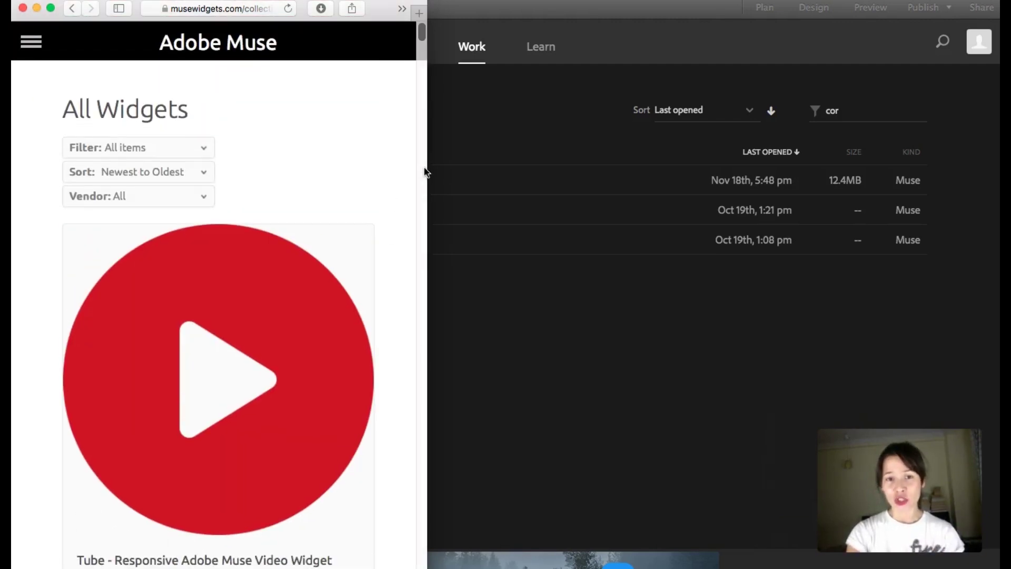
{"action": "left_click_drag", "start_coordinate": [425, 171], "coordinate": [1000, 189]}
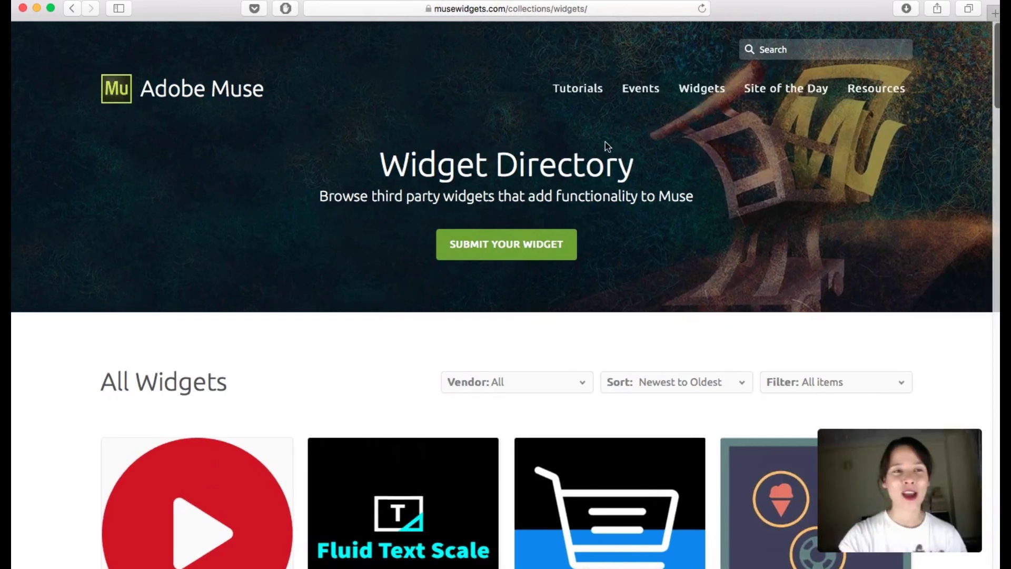
Step: Minimize the browser, switch to Adobe Muse and create a new Fluid Width site with a max page width of 1200
{"action": "left_click", "coordinate": [37, 9]}
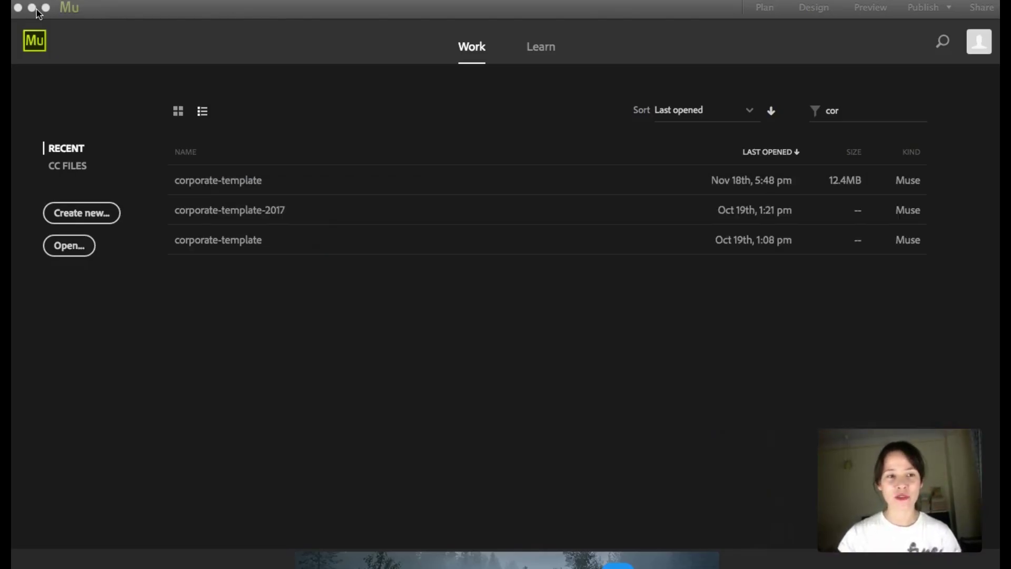
{"action": "left_click", "coordinate": [94, 217]}
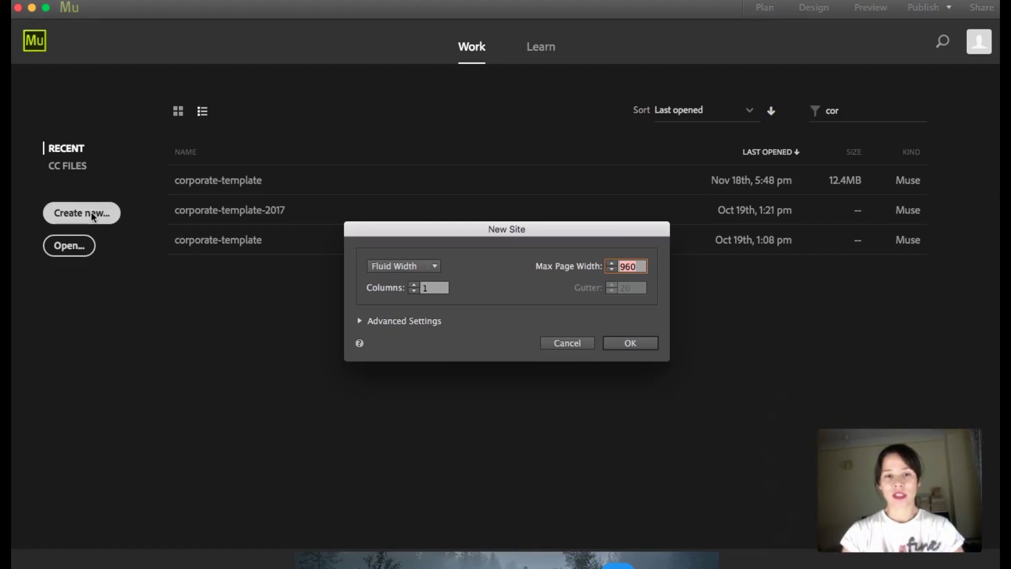
{"action": "left_click", "coordinate": [421, 267]}
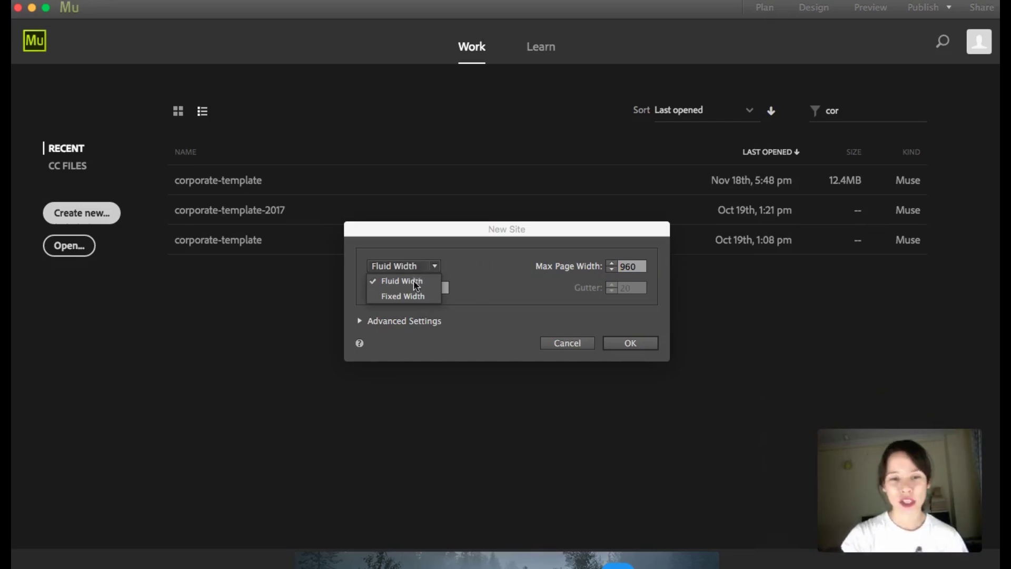
{"action": "left_click", "coordinate": [379, 285]}
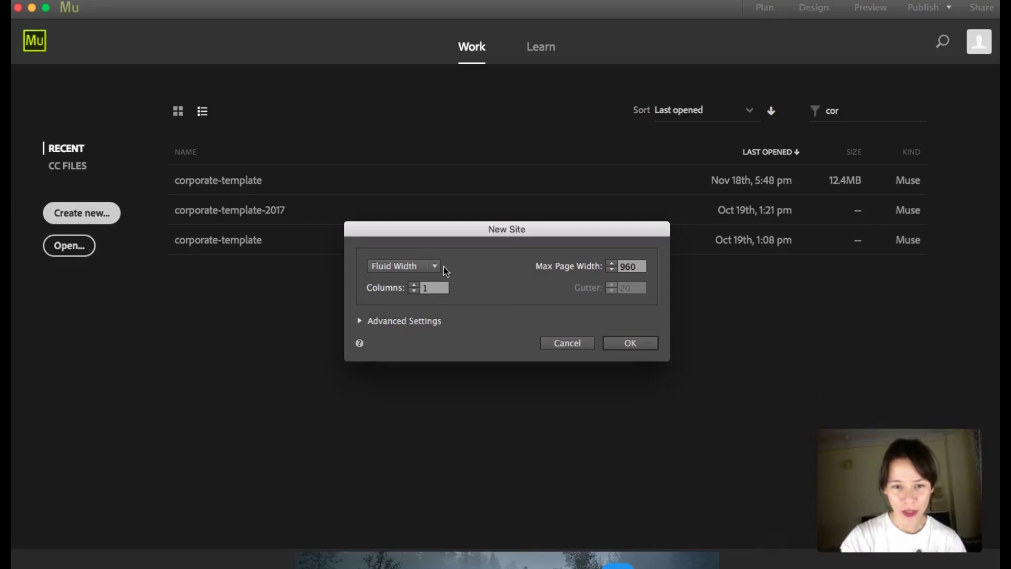
{"action": "left_click", "coordinate": [412, 270]}
{"action": "left_click", "coordinate": [507, 278]}
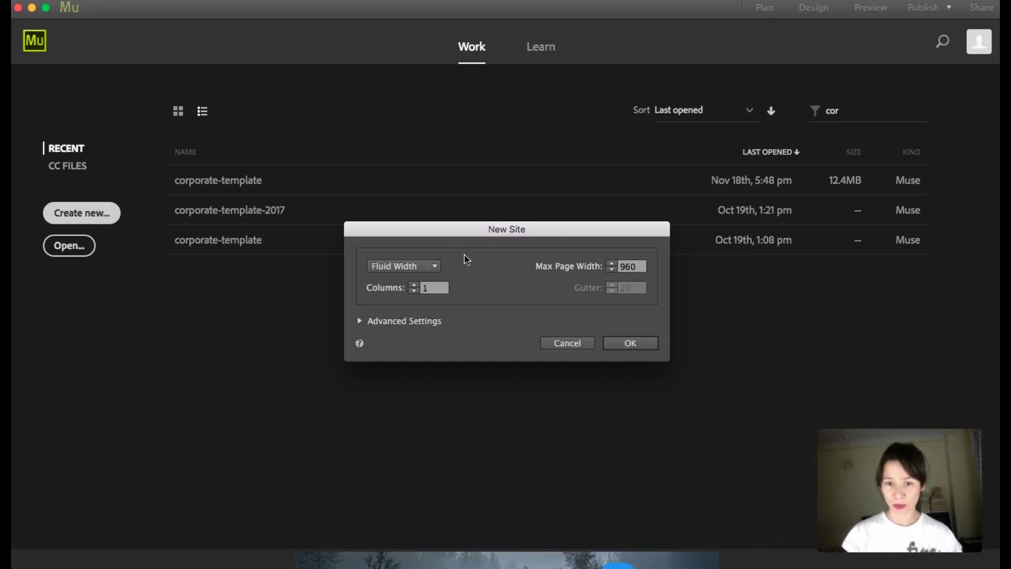
{"action": "left_click", "coordinate": [643, 267]}
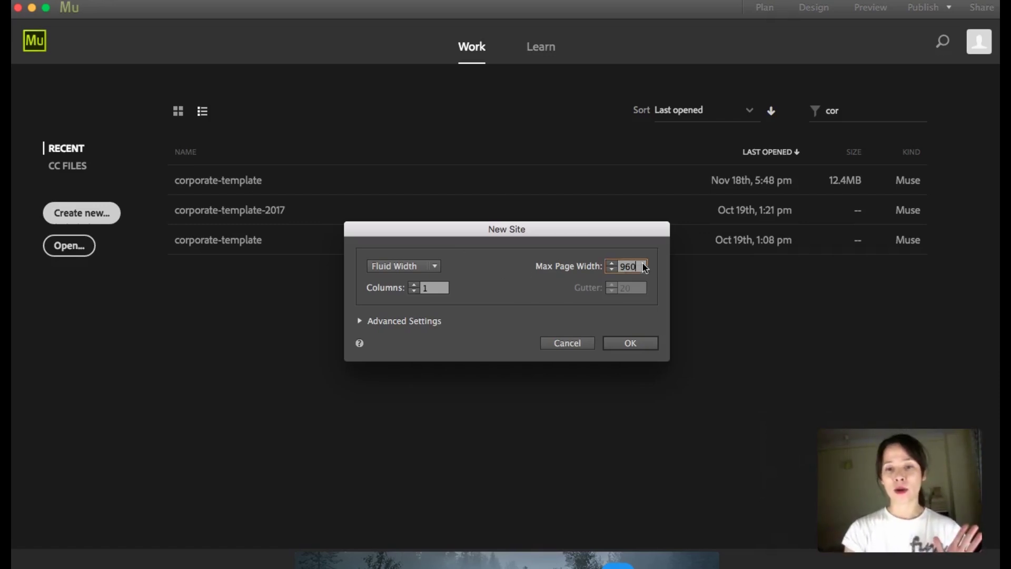
{"action": "double_click", "coordinate": [644, 266]}
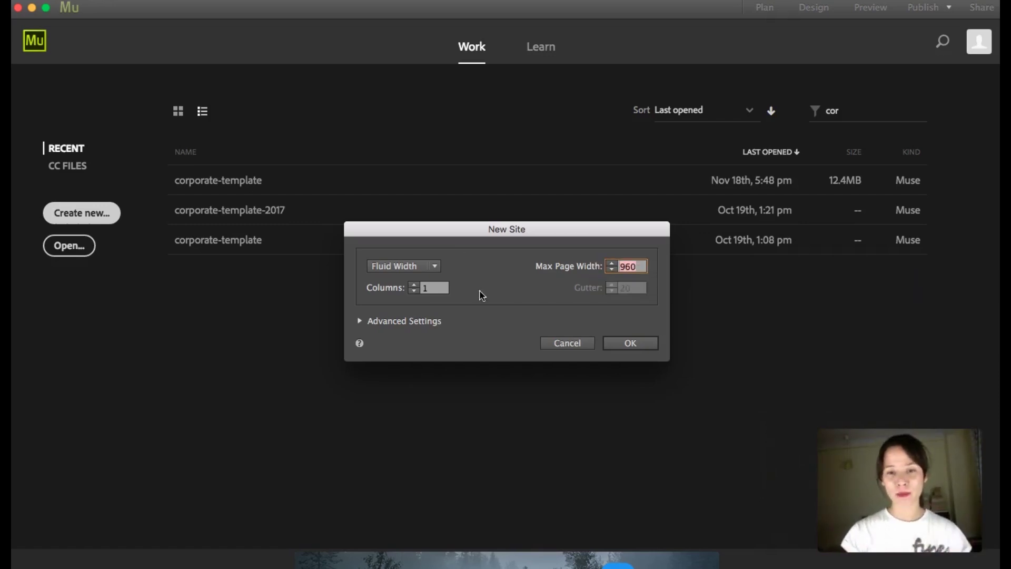
{"action": "type", "text": "1200"}
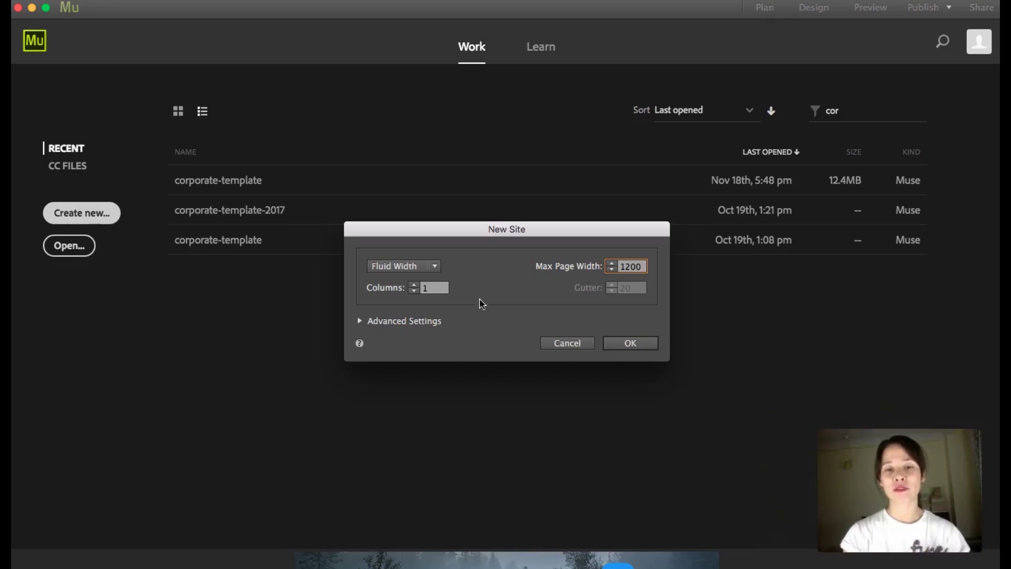
{"action": "left_click", "coordinate": [636, 346]}
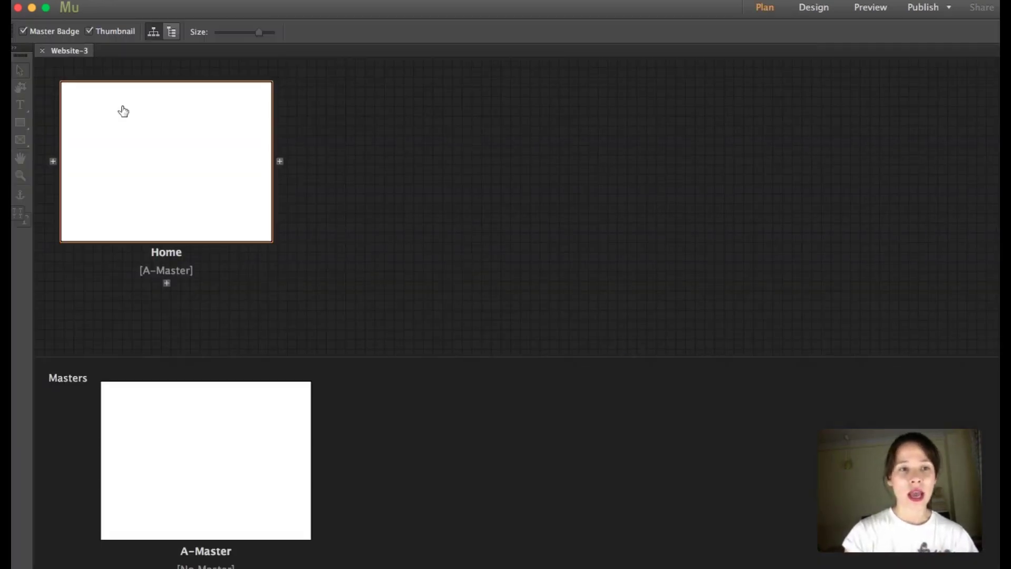
Step: Create a second new site with the Fixed Width layout and a page width of 1200
{"action": "left_click", "coordinate": [139, 1]}
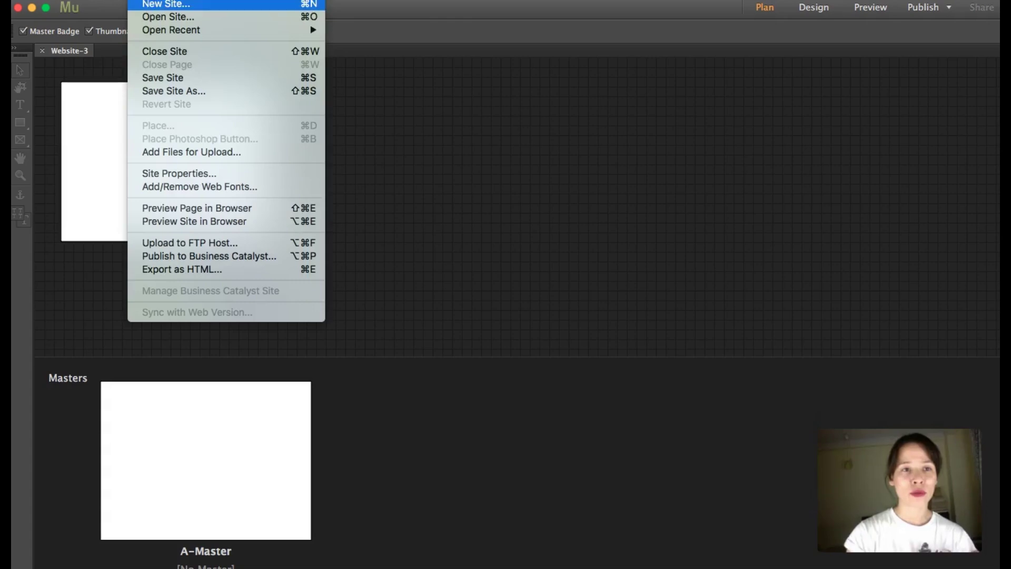
{"action": "left_click", "coordinate": [390, 173]}
{"action": "key", "text": "super+n"}
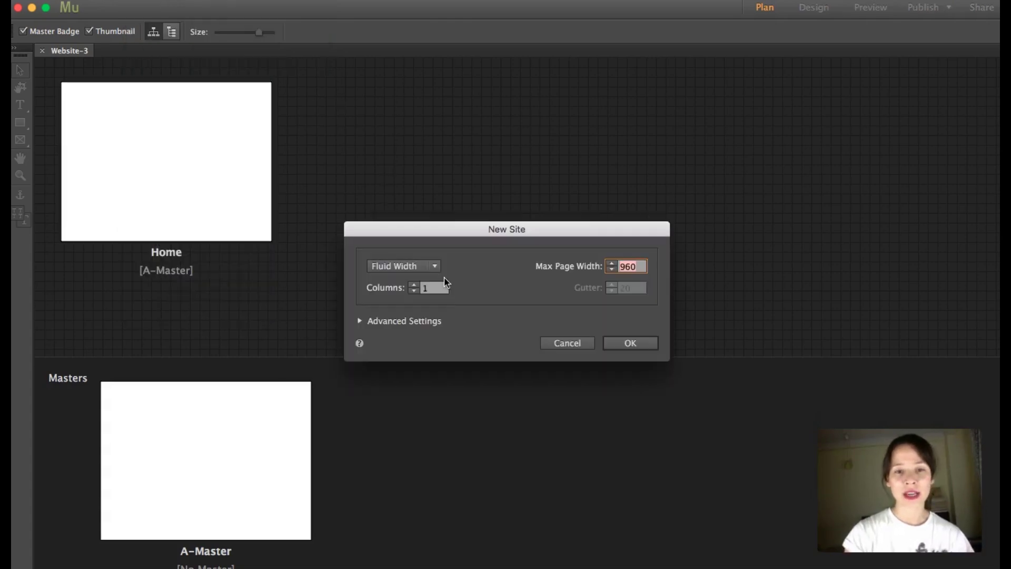
{"action": "left_click", "coordinate": [416, 266]}
{"action": "left_click", "coordinate": [420, 298]}
{"action": "double_click", "coordinate": [639, 266]}
{"action": "type", "text": "1200"}
{"action": "left_click", "coordinate": [632, 343]}
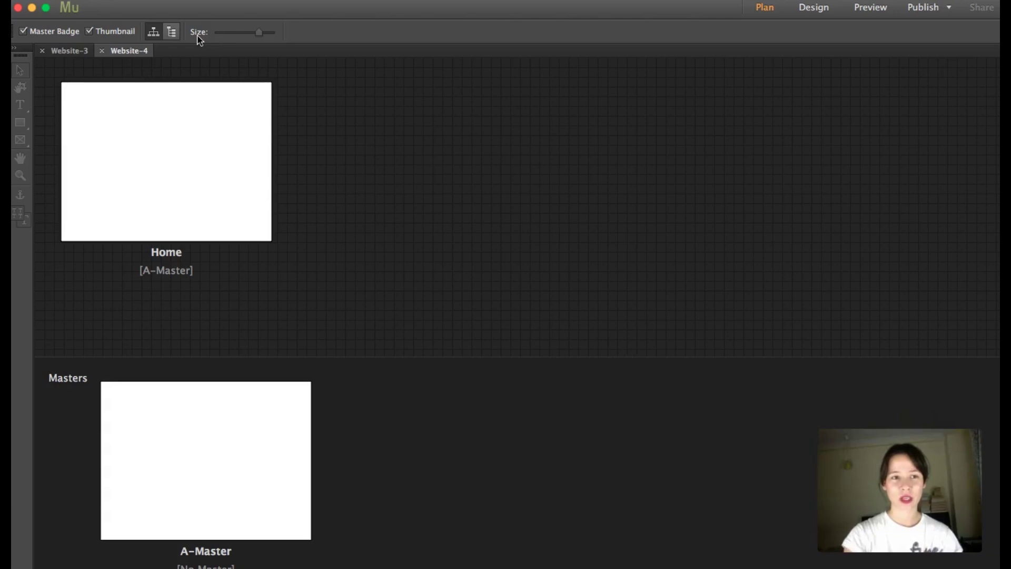
Step: Return to the Website-3 site and add three sibling pages in a row after the Home page
{"action": "left_click", "coordinate": [73, 52]}
{"action": "mouse_move", "coordinate": [160, 121]}
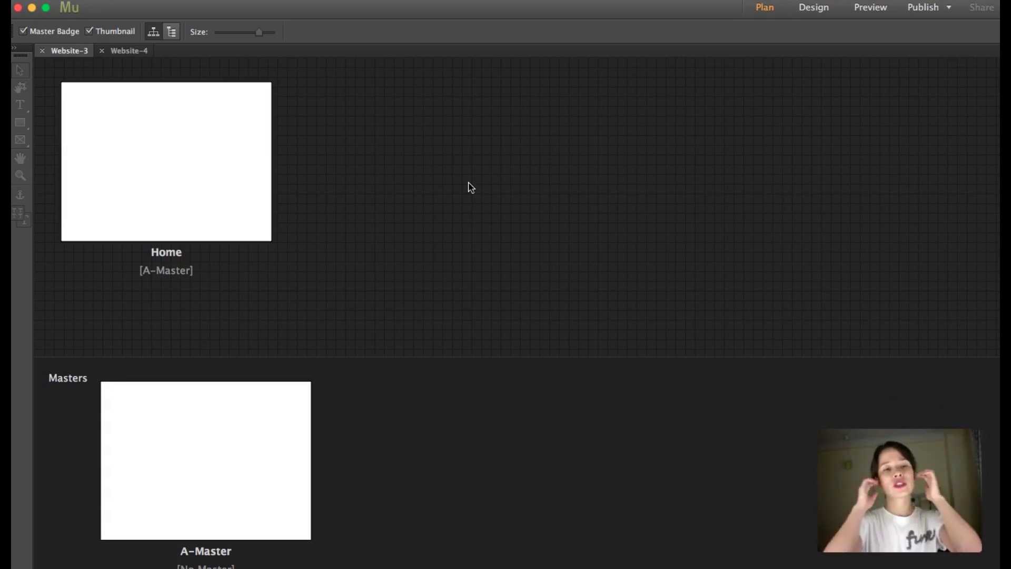
{"action": "mouse_move", "coordinate": [136, 169]}
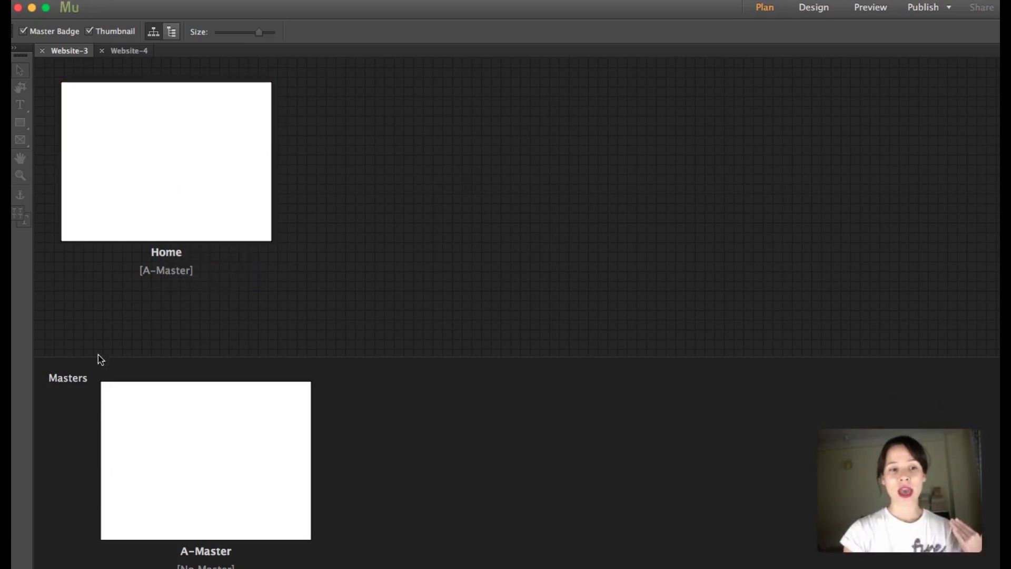
{"action": "mouse_move", "coordinate": [210, 397]}
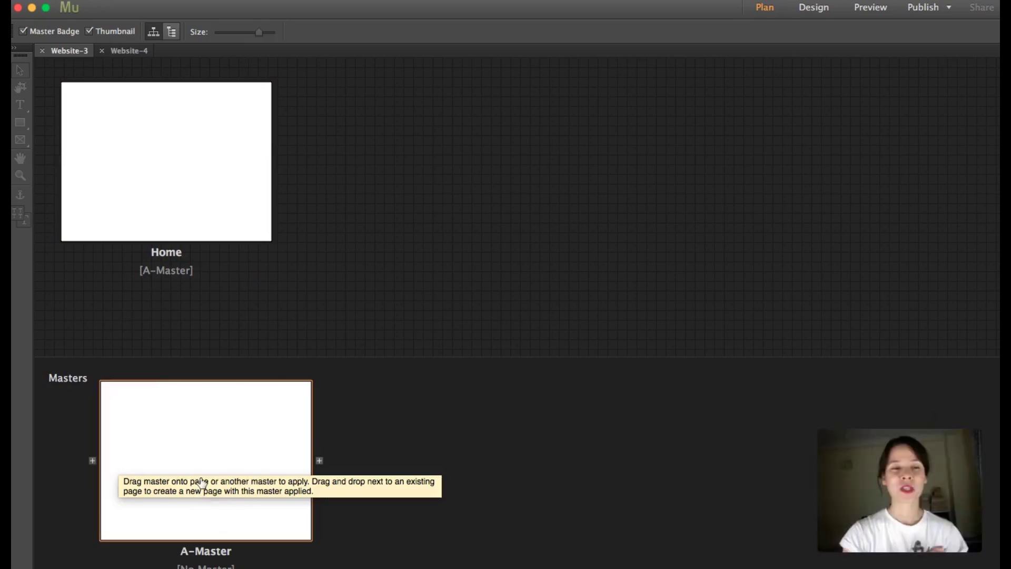
{"action": "mouse_move", "coordinate": [173, 221]}
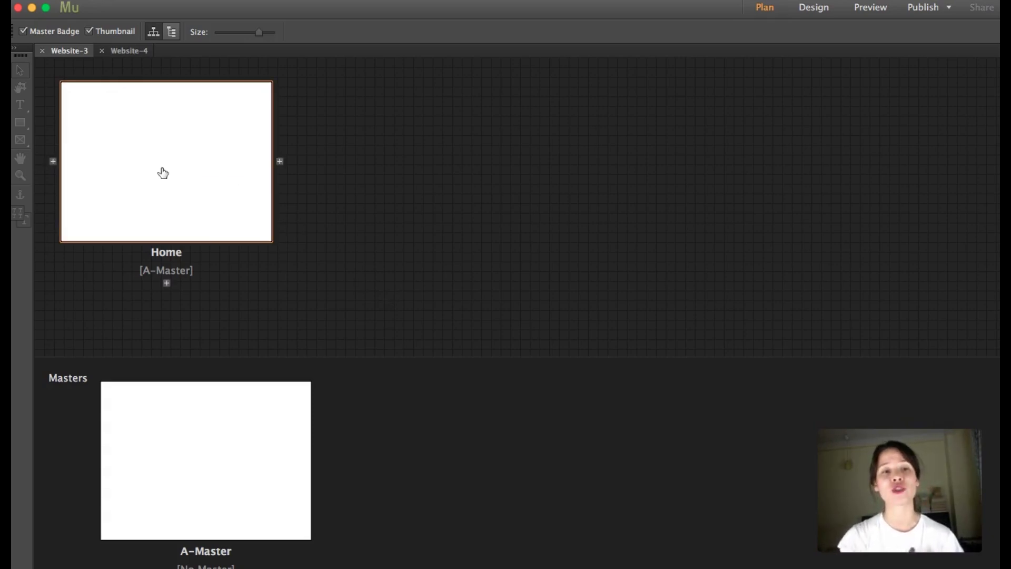
{"action": "left_click", "coordinate": [281, 161]}
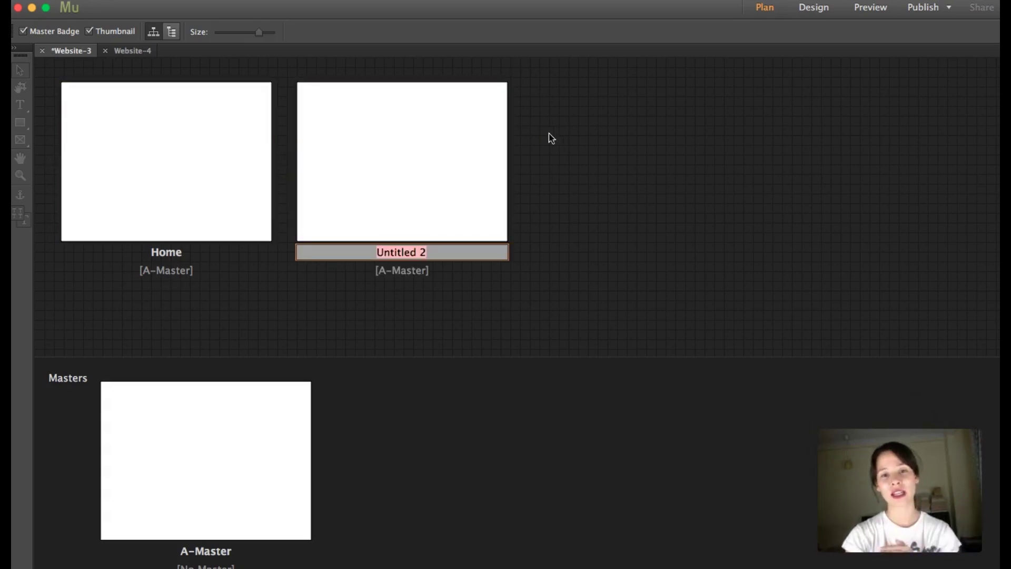
{"action": "left_click", "coordinate": [516, 161]}
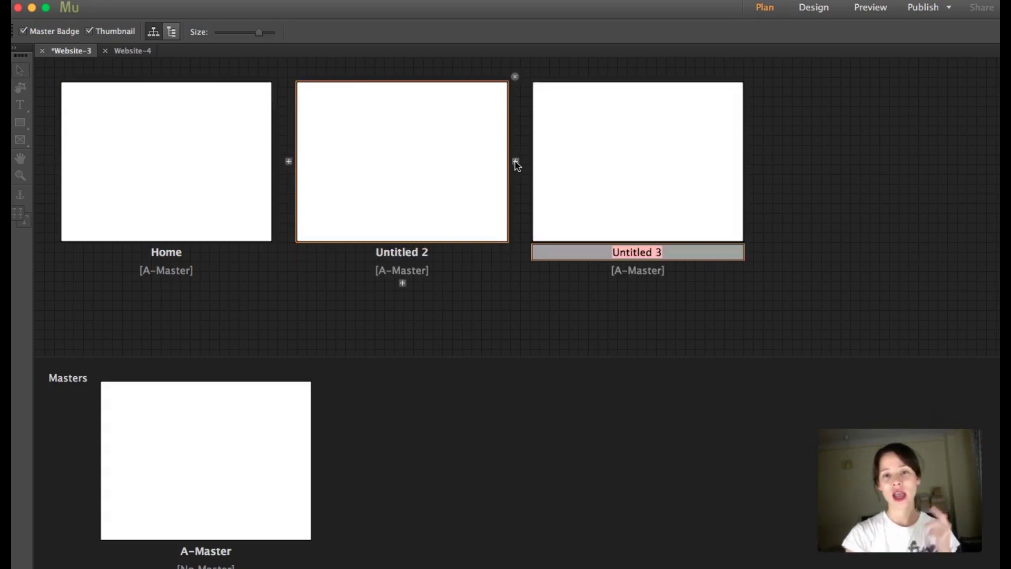
{"action": "left_click", "coordinate": [751, 162]}
Step: Rename the three untitled pages after Home, in order, as Services, About me and Contact
{"action": "left_click", "coordinate": [394, 254]}
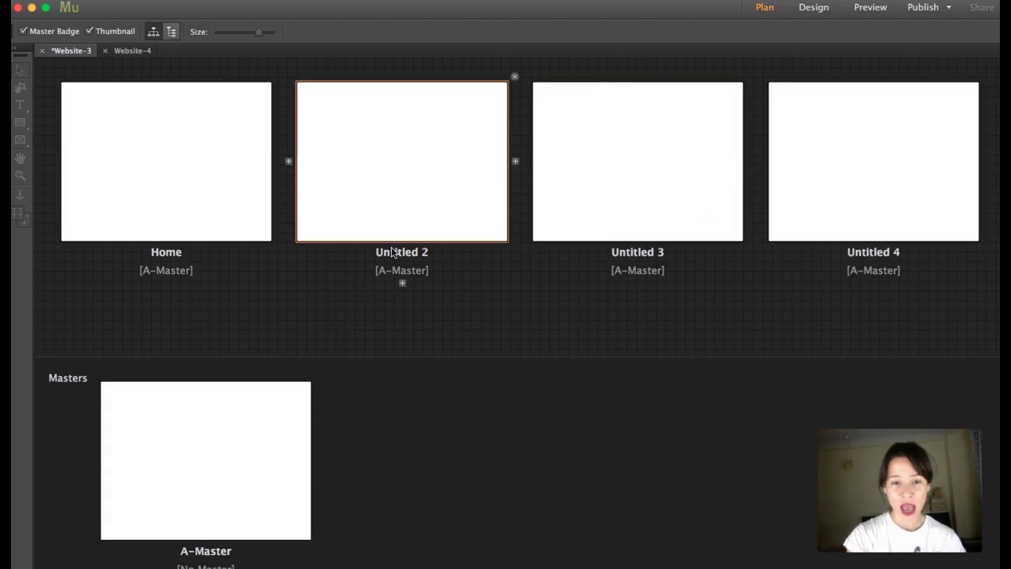
{"action": "double_click", "coordinate": [406, 252]}
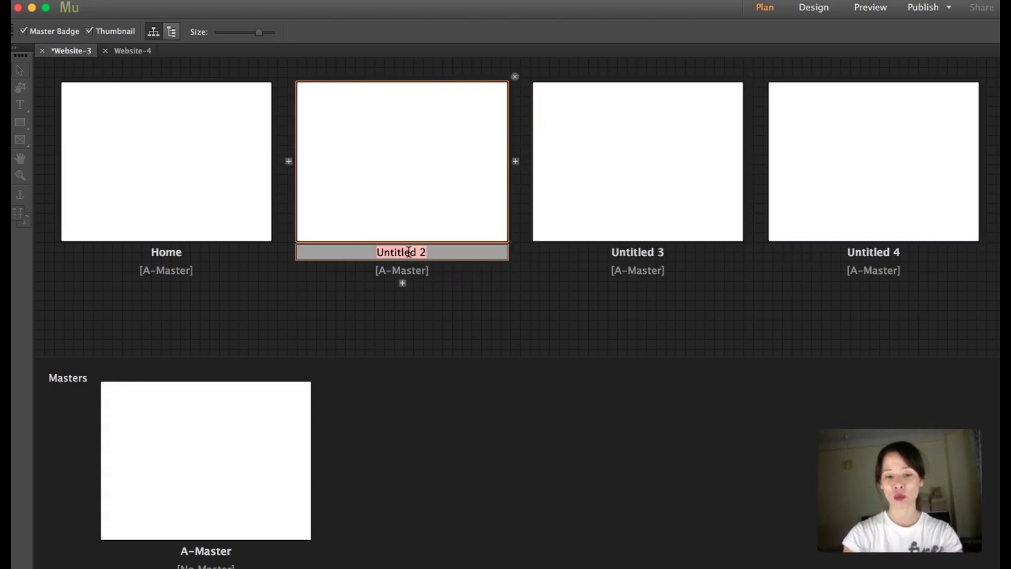
{"action": "type", "text": "Ser"}
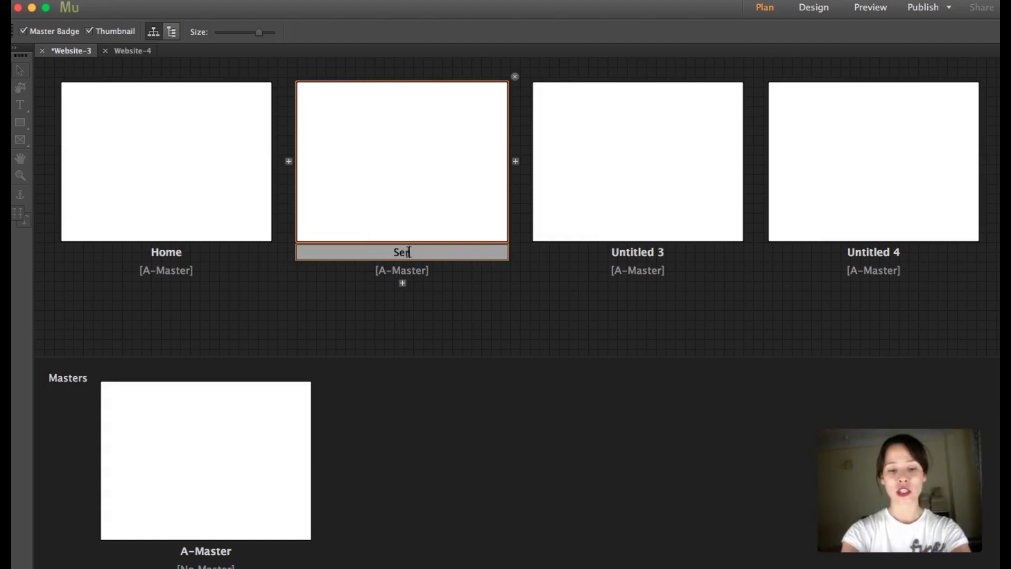
{"action": "type", "text": "vices"}
{"action": "left_click", "coordinate": [564, 255]}
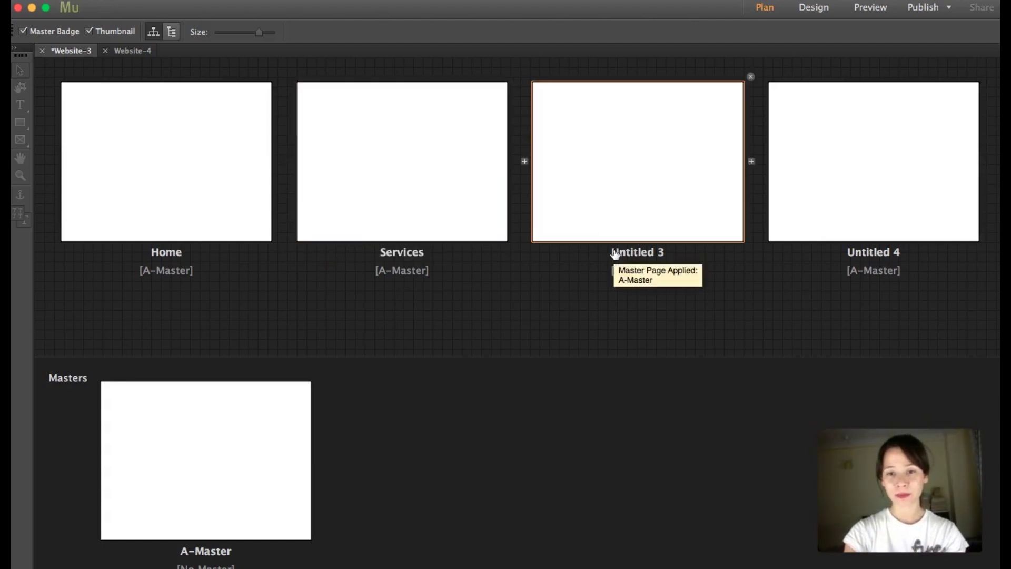
{"action": "double_click", "coordinate": [615, 255]}
{"action": "type", "text": "About me"}
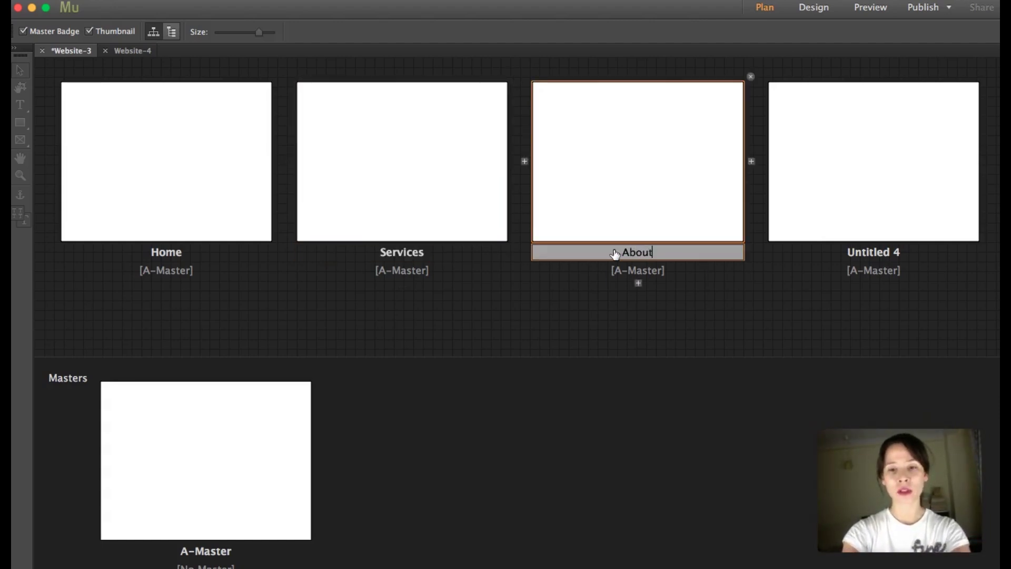
{"action": "left_click", "coordinate": [869, 253]}
{"action": "double_click", "coordinate": [869, 252]}
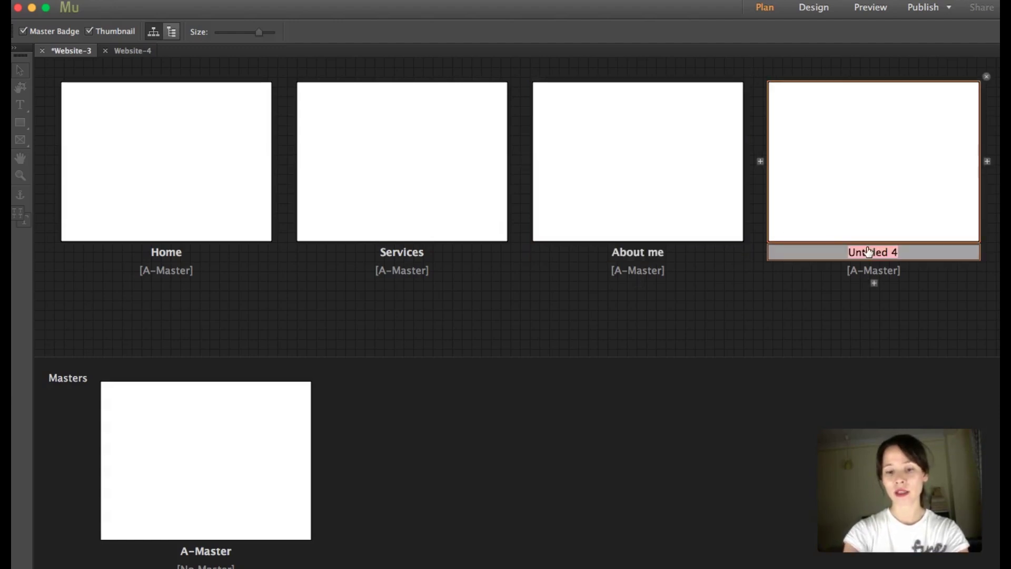
{"action": "type", "text": "Contact"}
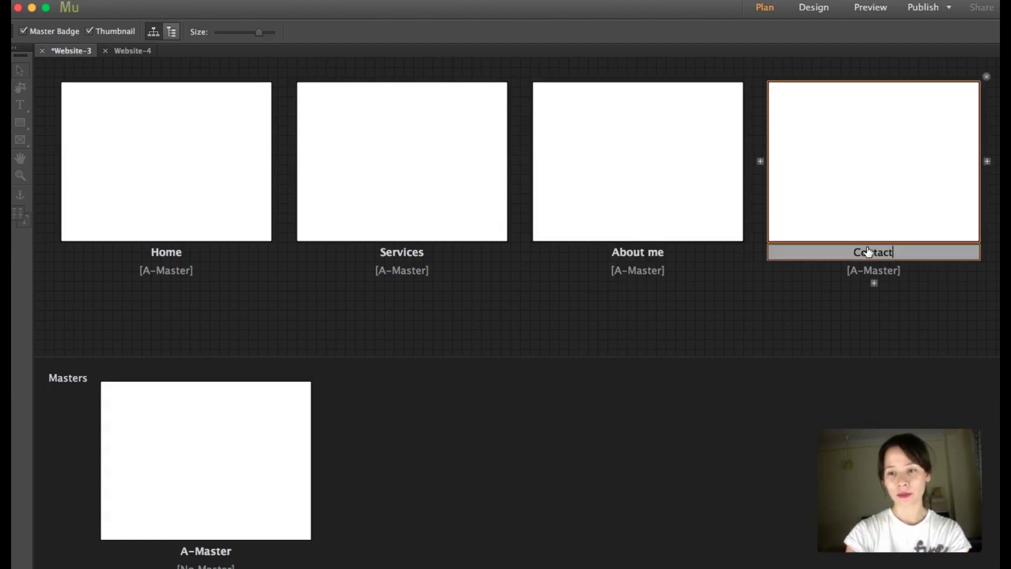
{"action": "key", "text": "Return"}
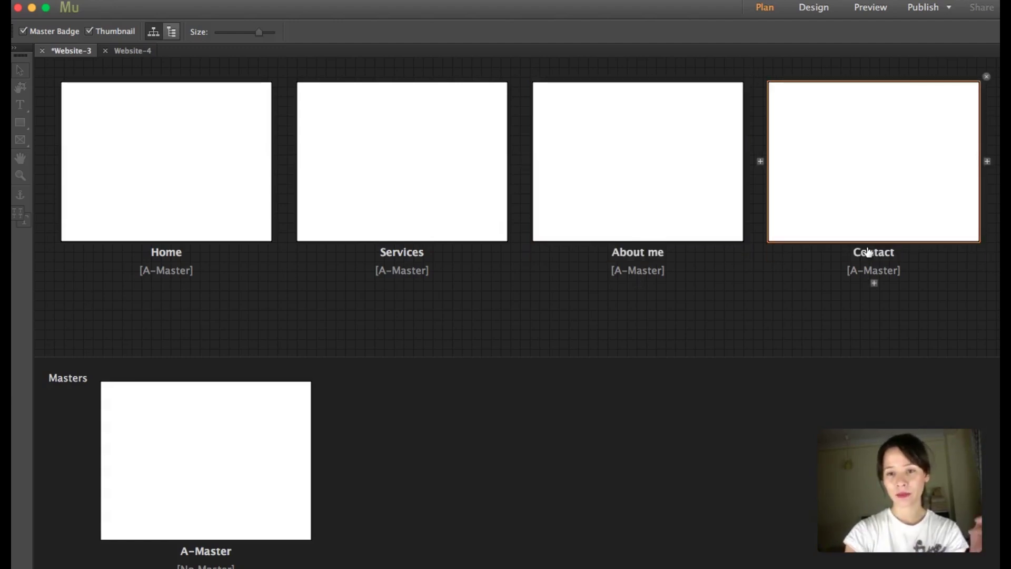
Step: Add a child page named prices under Services and reduce the site plan's thumbnail size
{"action": "left_click", "coordinate": [401, 284]}
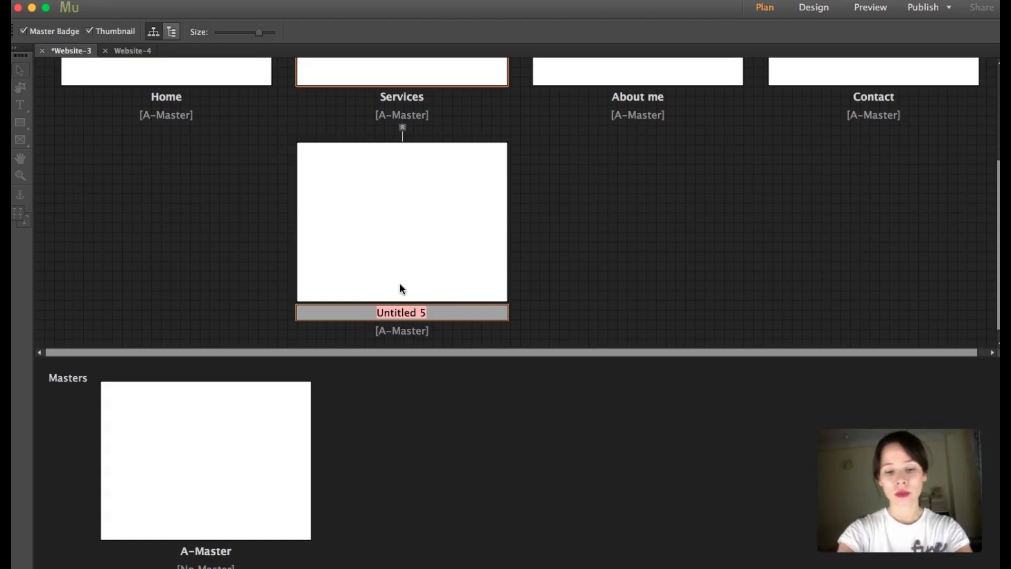
{"action": "type", "text": "prices"}
{"action": "key", "text": "Return"}
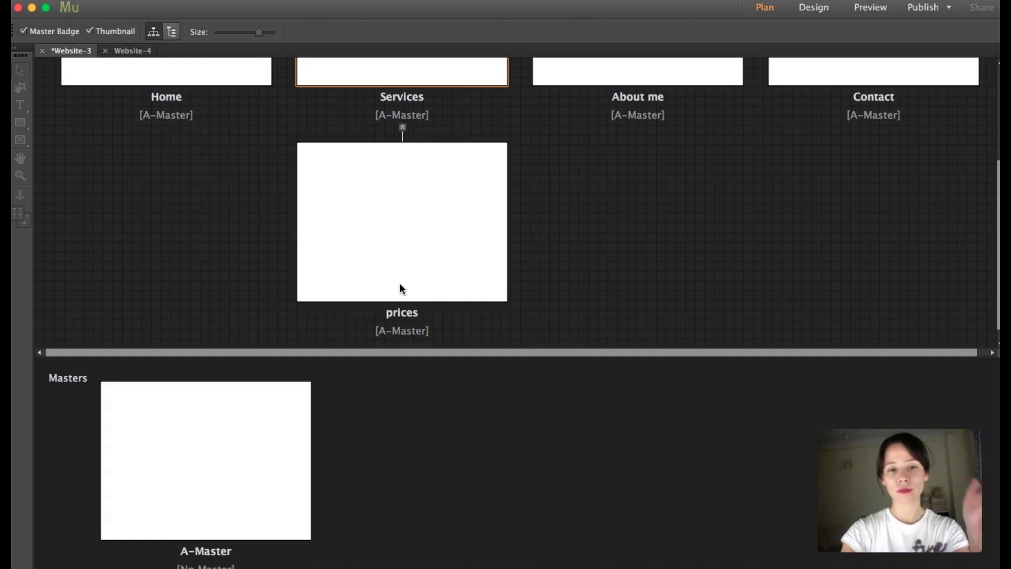
{"action": "scroll", "coordinate": [574, 286], "scroll_direction": "up", "scroll_amount": 3}
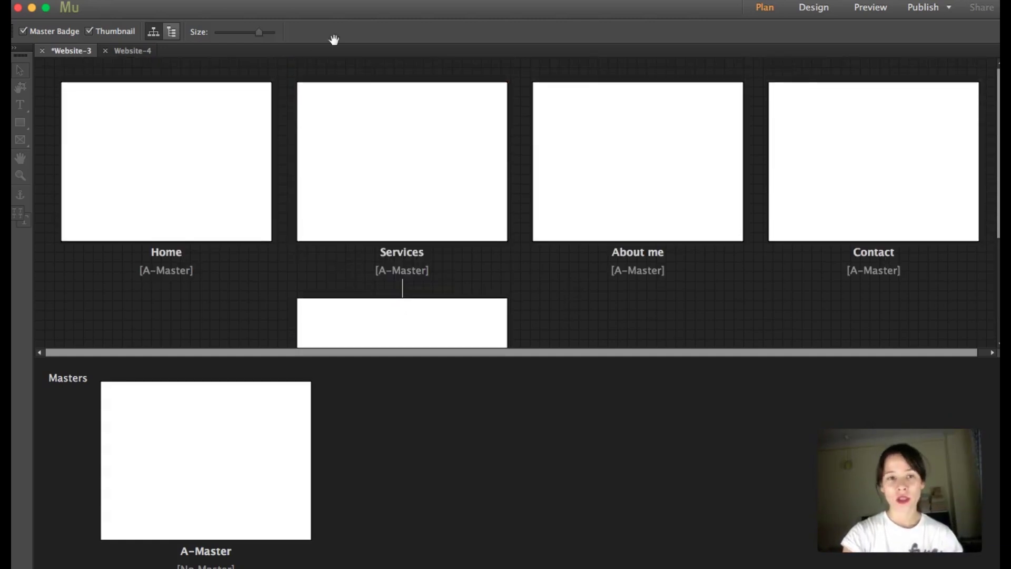
{"action": "left_click_drag", "start_coordinate": [258, 34], "coordinate": [237, 33]}
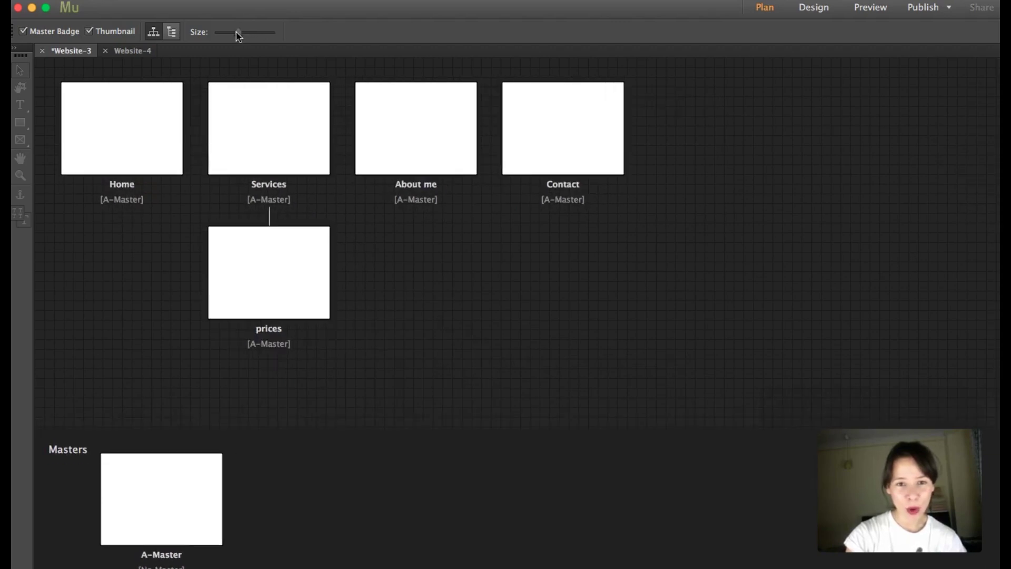
{"action": "mouse_move", "coordinate": [203, 131]}
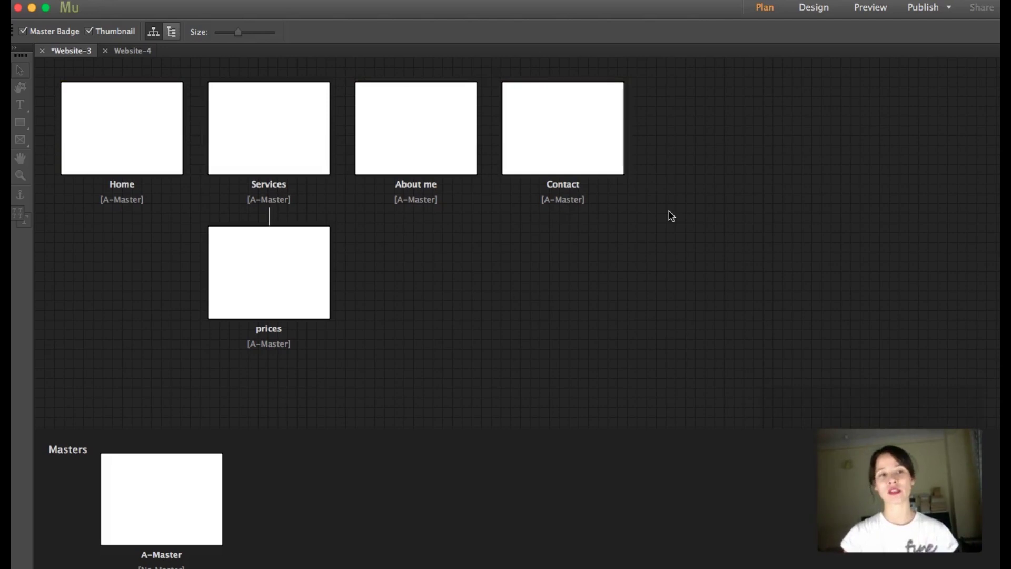
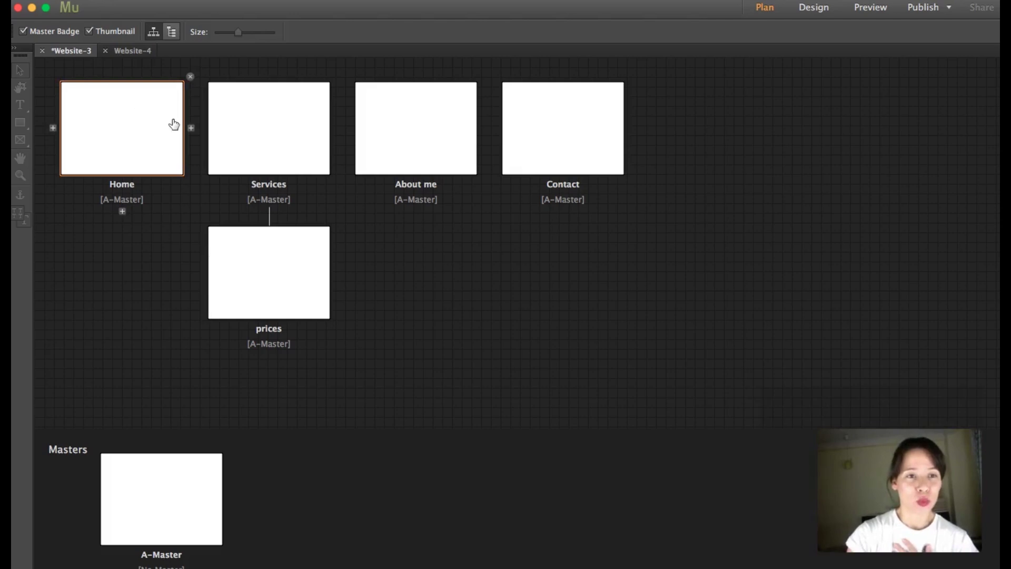
Step: Open the Home pages of both Website-3 and Website-4 for design
{"action": "double_click", "coordinate": [131, 113]}
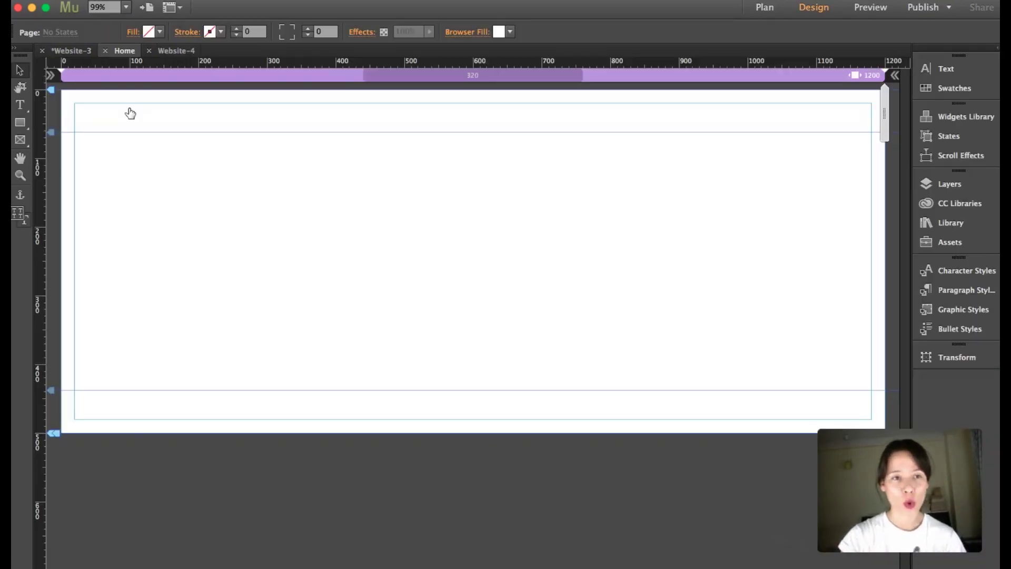
{"action": "left_click", "coordinate": [186, 51]}
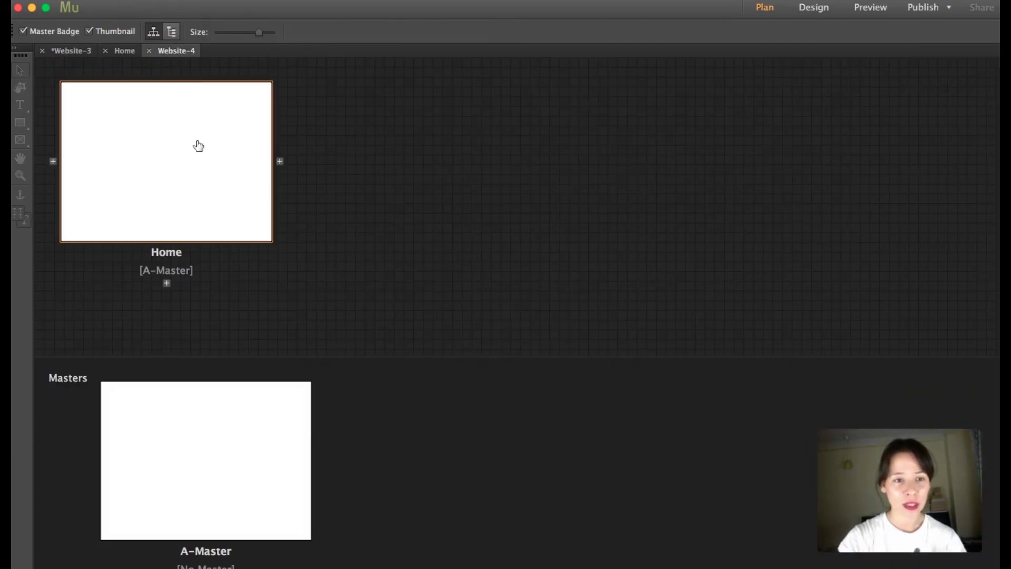
{"action": "double_click", "coordinate": [198, 146]}
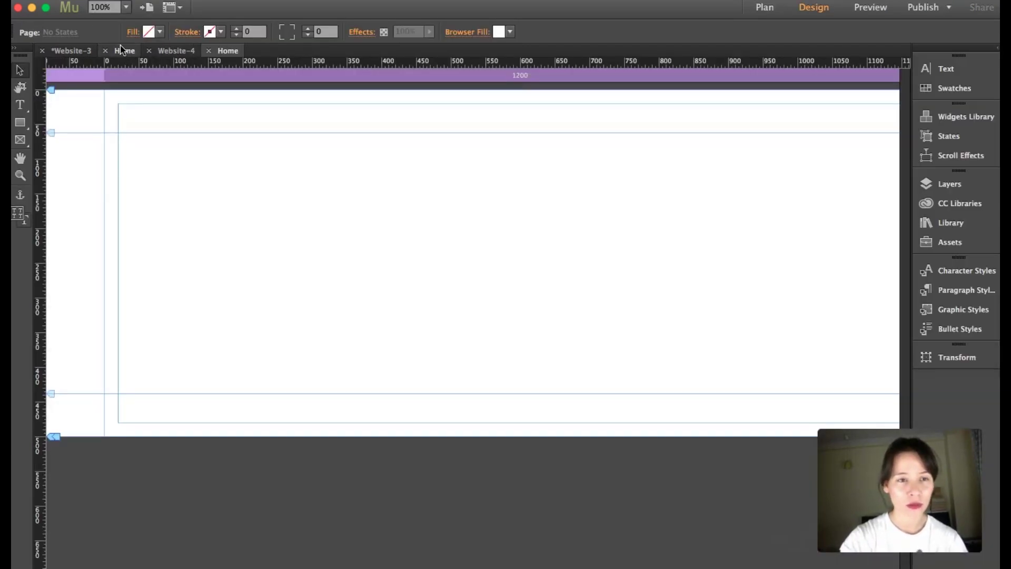
Step: Compare the fluid Home page of Website-3 at 75% zoom with the full width of the fixed Website-4 Home page
{"action": "left_click", "coordinate": [121, 49]}
{"action": "left_click", "coordinate": [20, 175]}
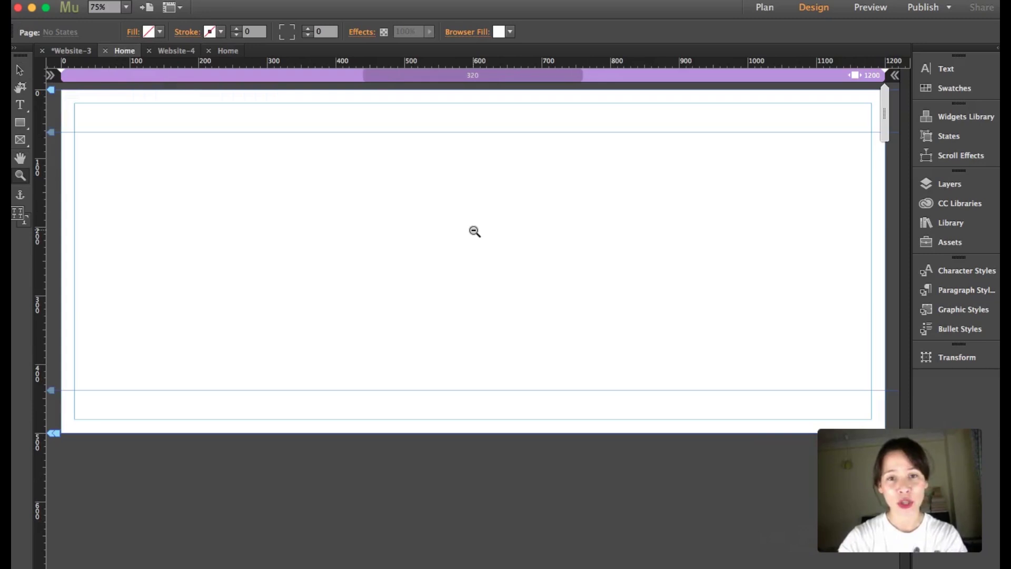
{"action": "left_click", "coordinate": [475, 232], "text": "alt"}
{"action": "key", "text": "v"}
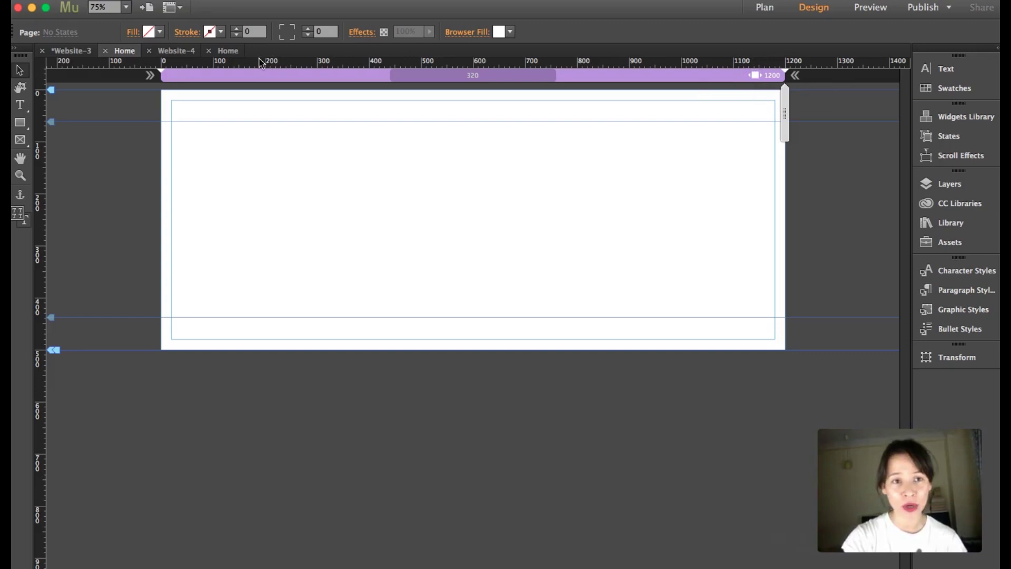
{"action": "left_click", "coordinate": [227, 51]}
{"action": "scroll", "coordinate": [666, 89], "scroll_direction": "right", "scroll_amount": 5}
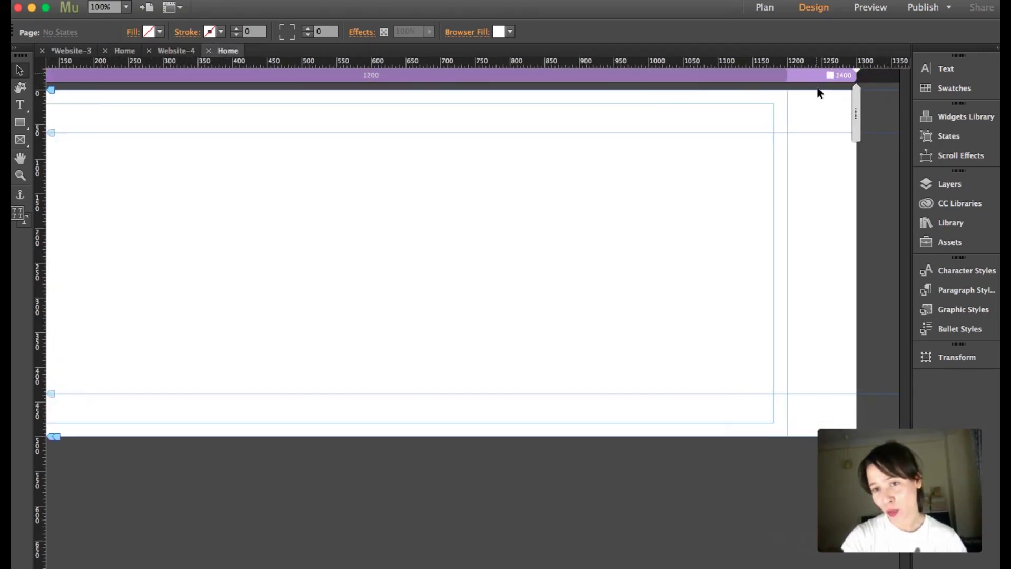
Step: Return to the Website-3 Home page and add a Fluid Width breakpoint at 1000
{"action": "left_click", "coordinate": [125, 50]}
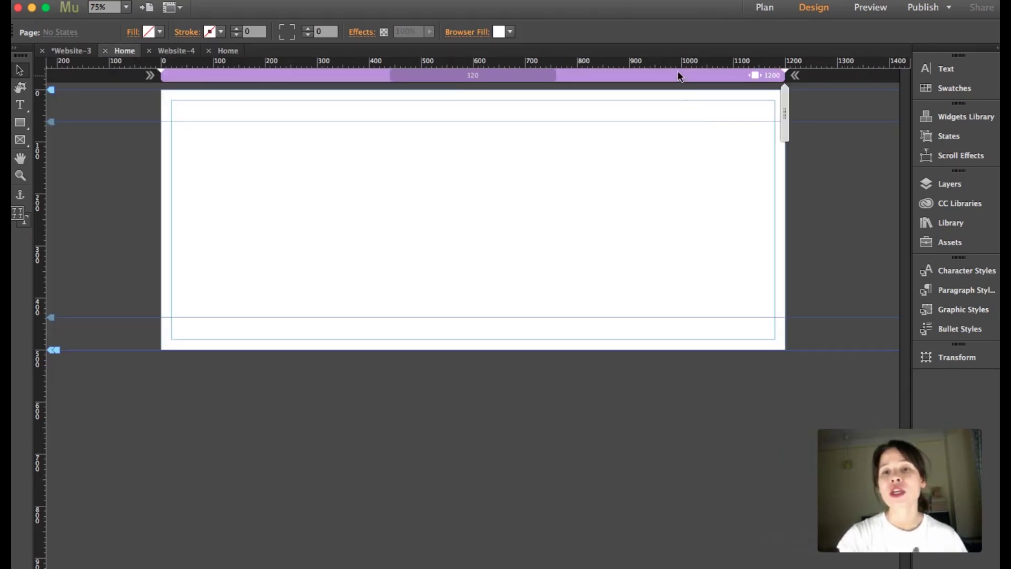
{"action": "right_click", "coordinate": [677, 72]}
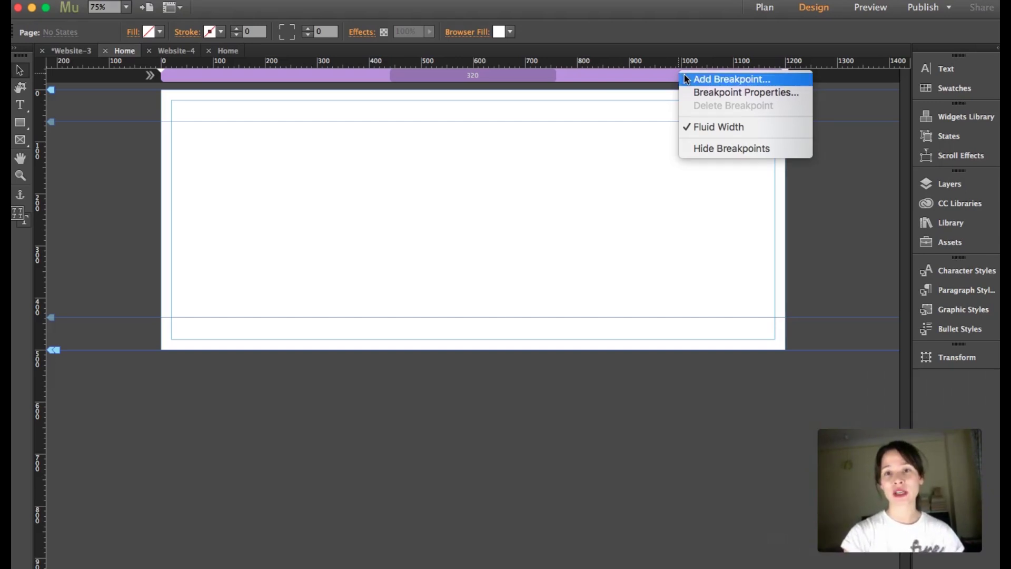
{"action": "left_click", "coordinate": [686, 79]}
{"action": "type", "text": "1000"}
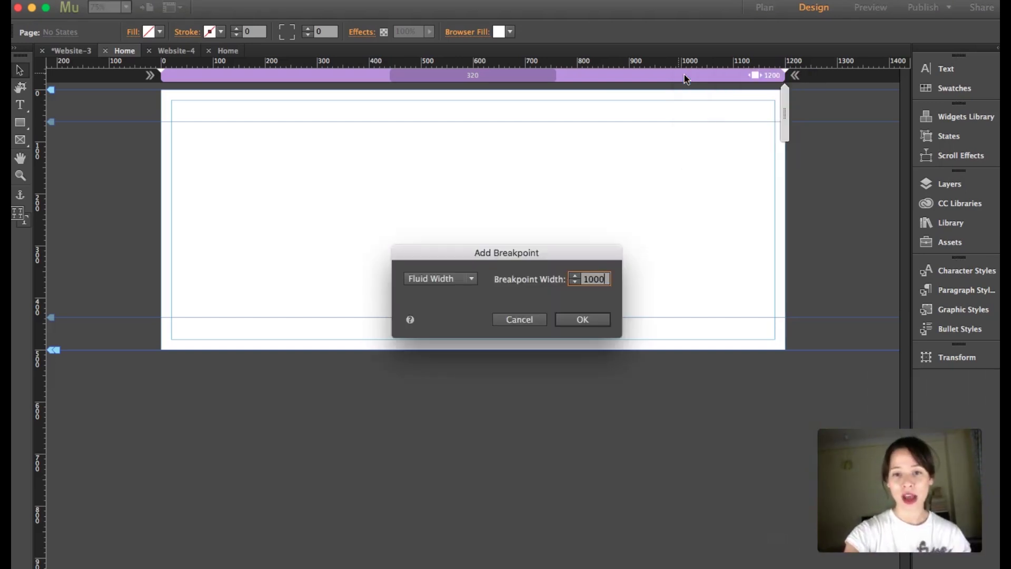
{"action": "key", "text": "Return"}
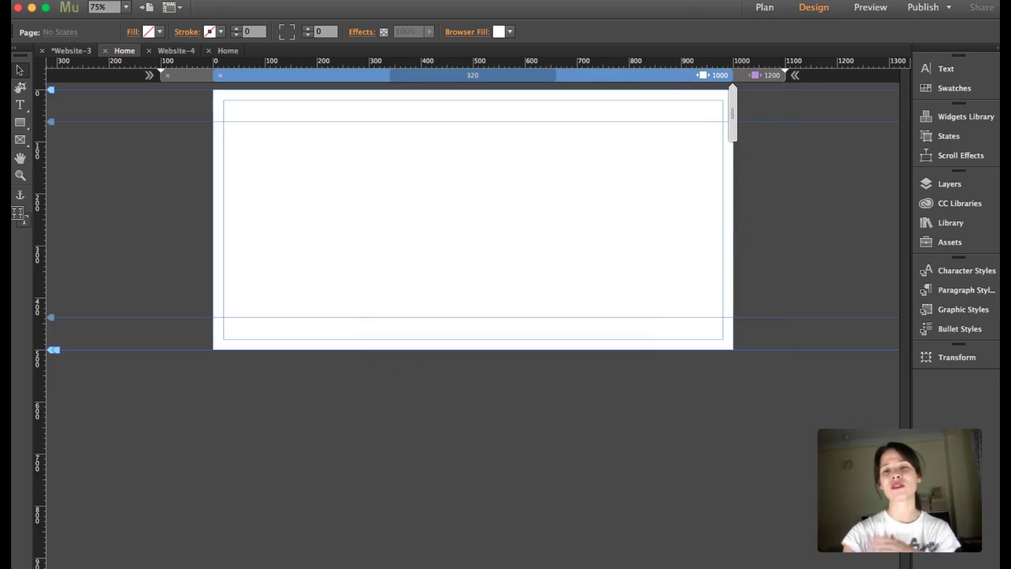
Step: Add a Fluid Width breakpoint at 768 to the Website-3 Home page
{"action": "right_click", "coordinate": [648, 79]}
{"action": "left_click", "coordinate": [648, 81]}
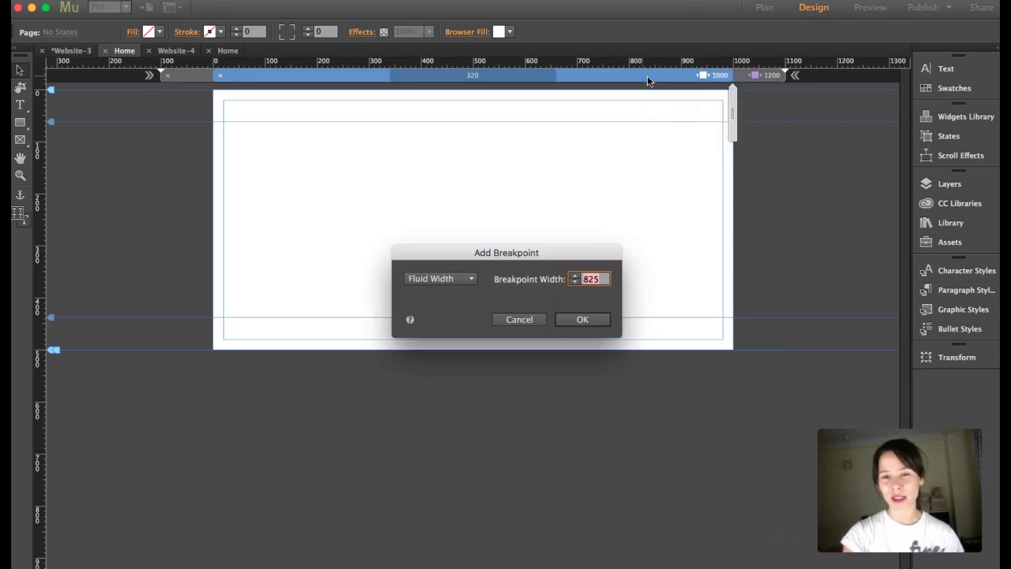
{"action": "type", "text": "768"}
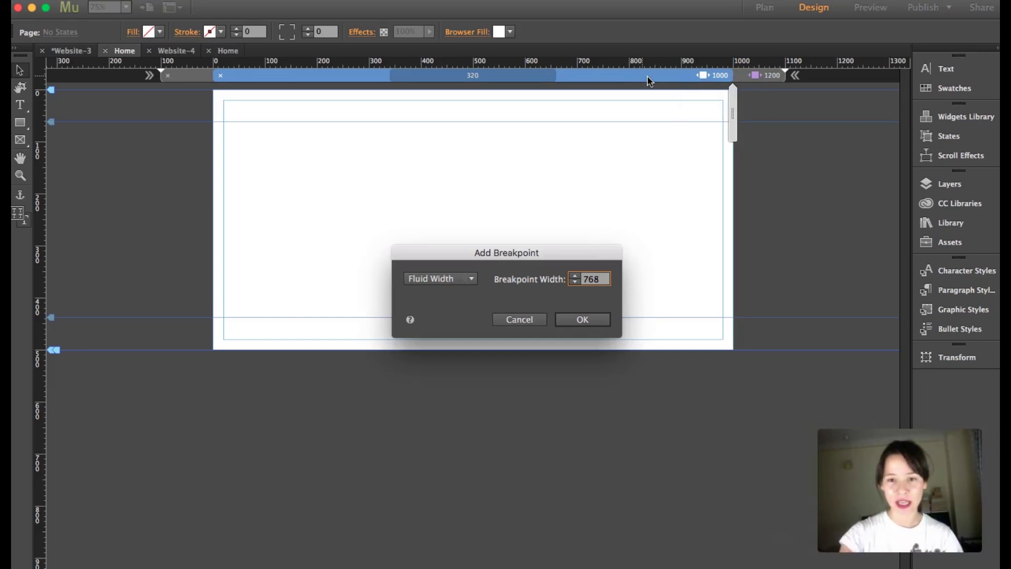
{"action": "key", "text": "Return"}
Step: Add a Fluid Width breakpoint at 480 to the Website-3 Home page, and make the 1200 breakpoint active again
{"action": "right_click", "coordinate": [574, 79]}
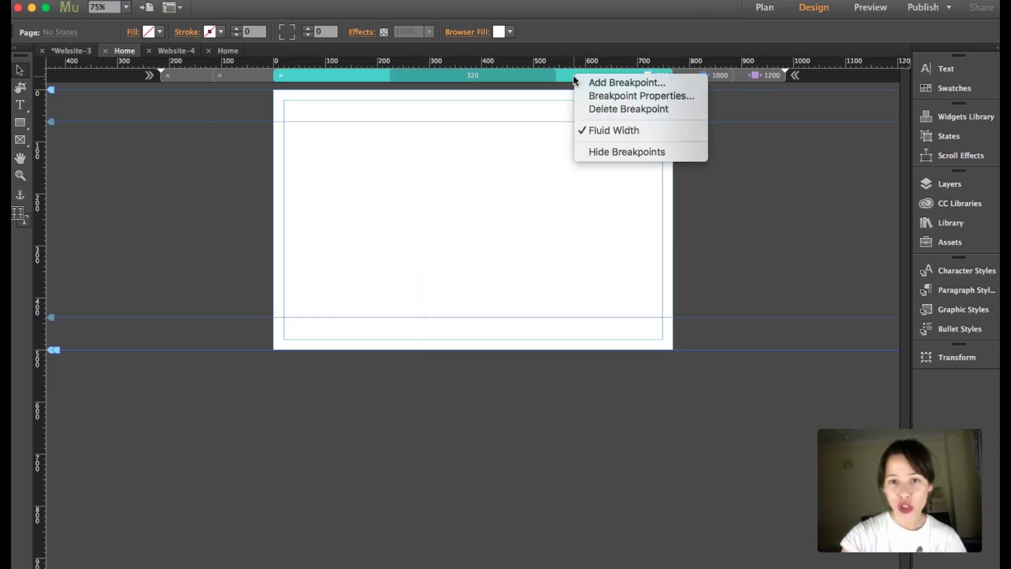
{"action": "left_click", "coordinate": [577, 83]}
{"action": "type", "text": "480"}
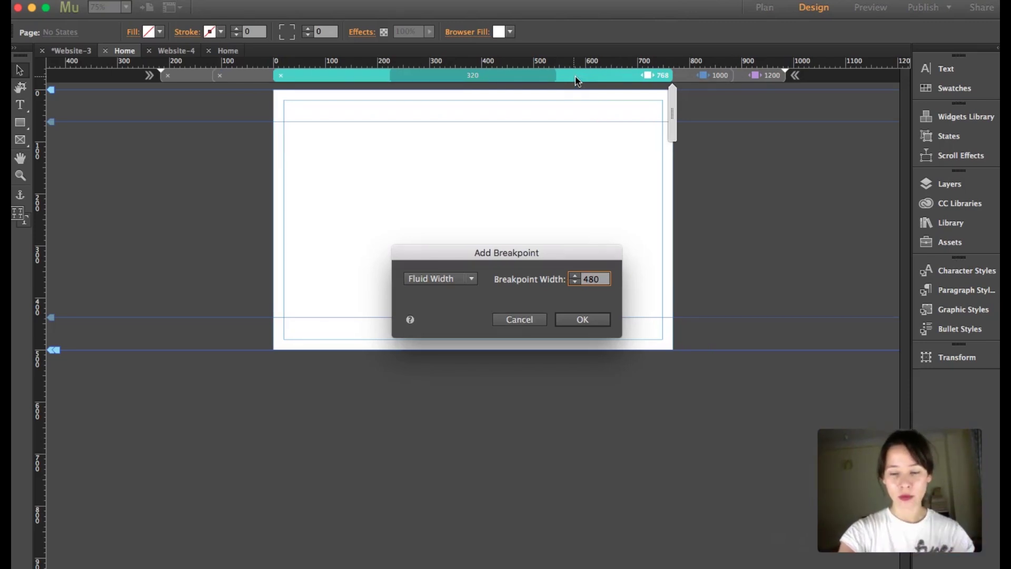
{"action": "key", "text": "Return"}
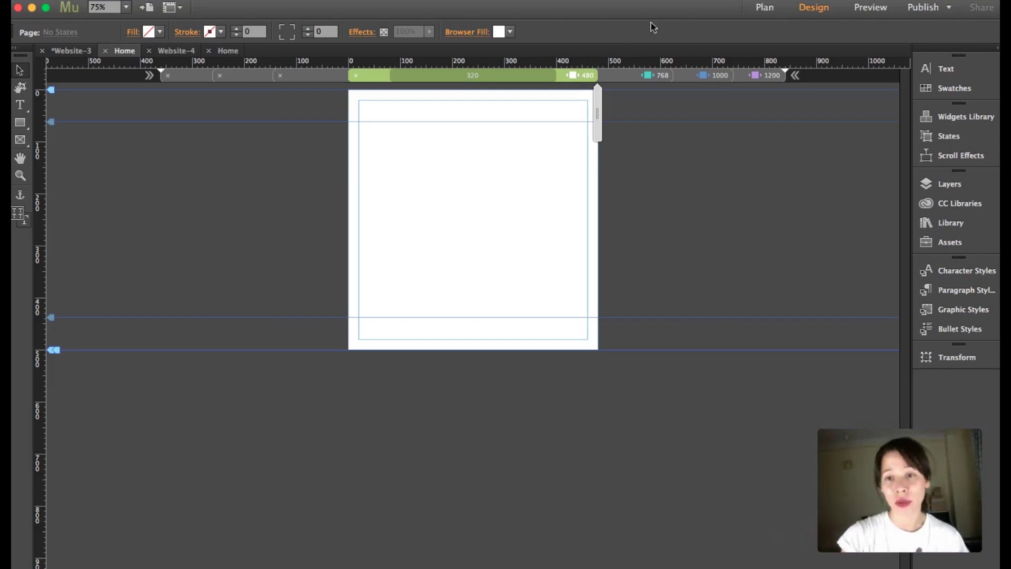
{"action": "left_click", "coordinate": [764, 76]}
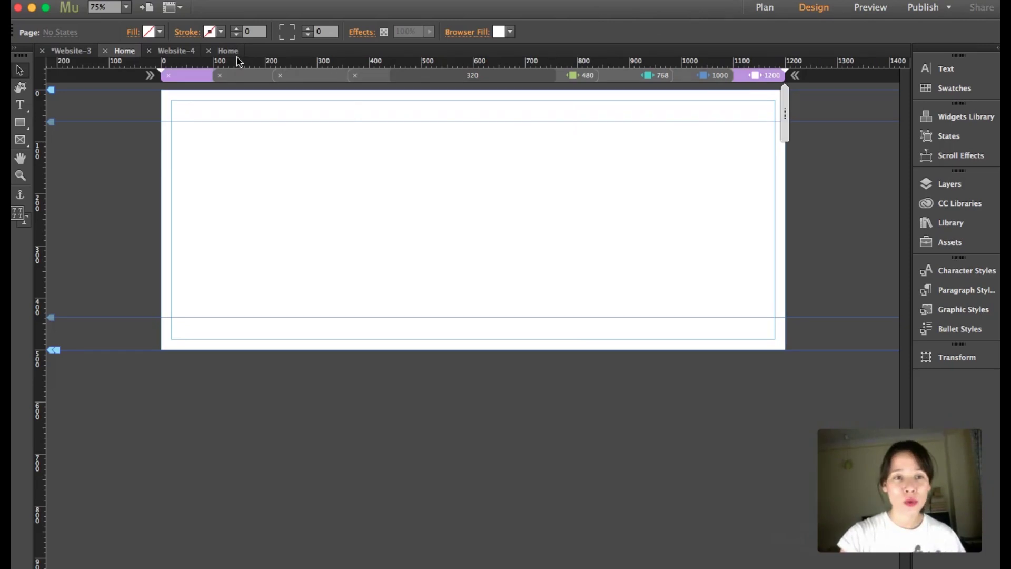
Step: Switch to the Website-4 Home page and add a Fixed Width breakpoint at 1000
{"action": "left_click", "coordinate": [221, 50]}
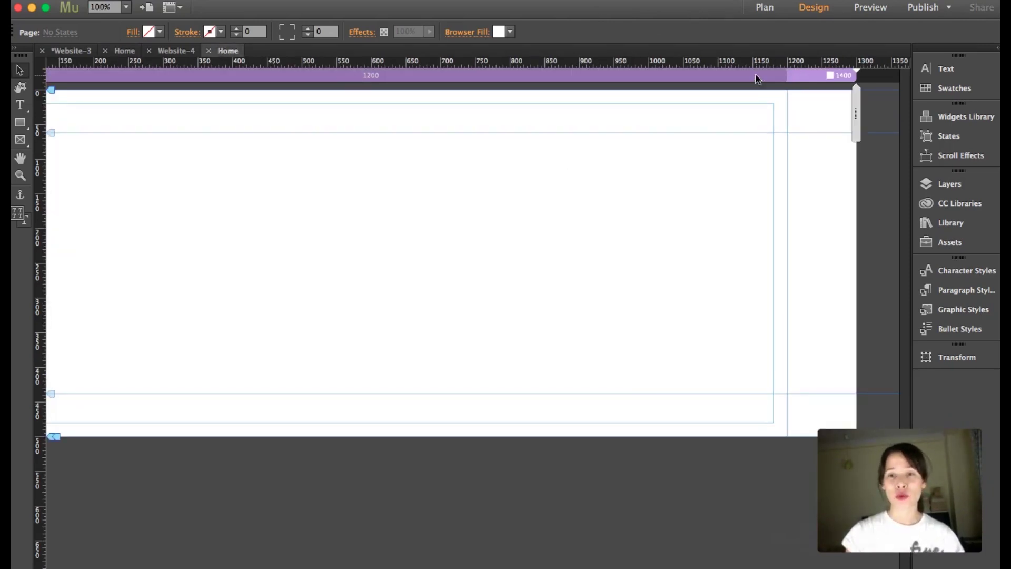
{"action": "right_click", "coordinate": [717, 79]}
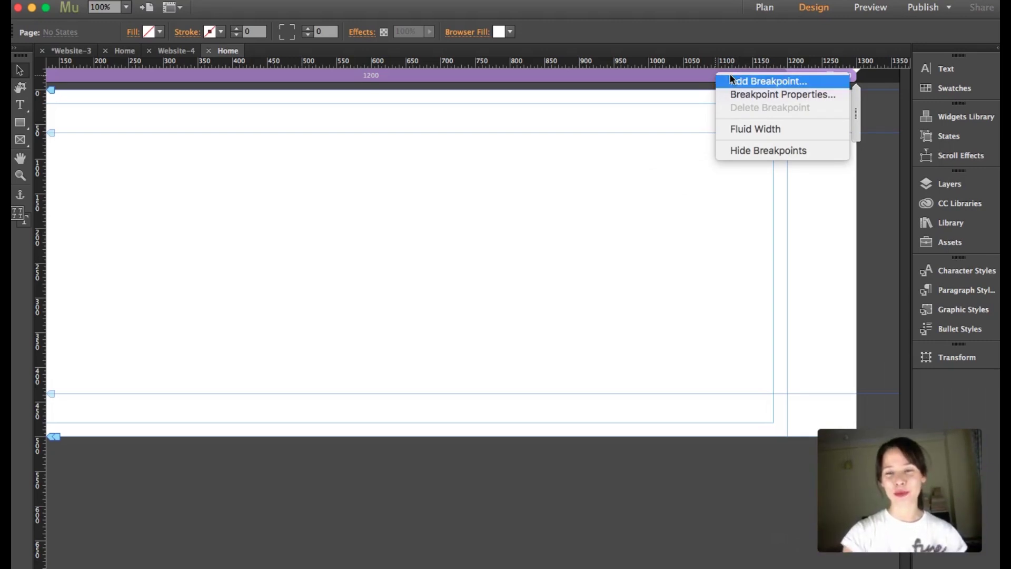
{"action": "left_click", "coordinate": [646, 261]}
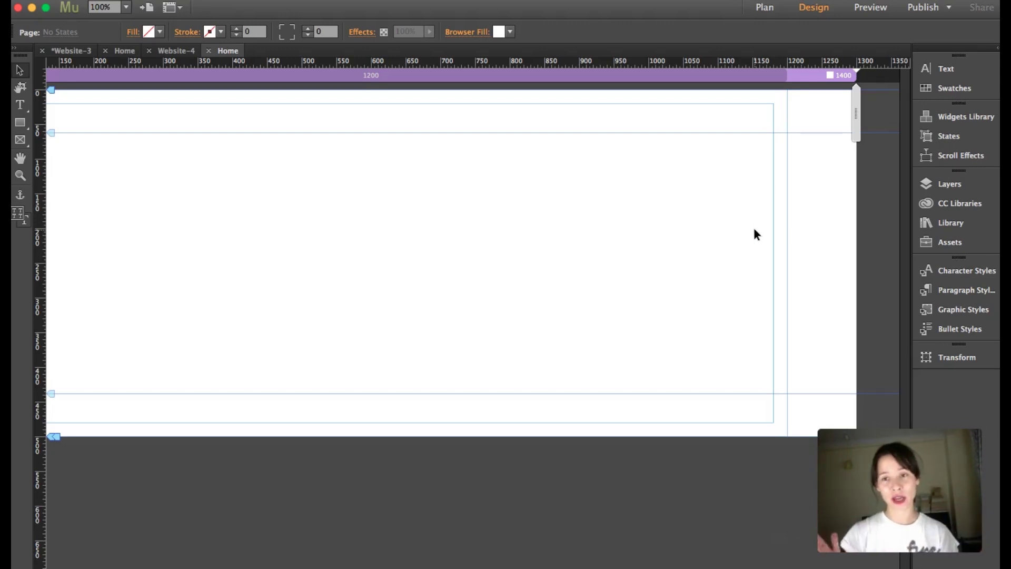
{"action": "right_click", "coordinate": [756, 74]}
{"action": "left_click", "coordinate": [790, 82]}
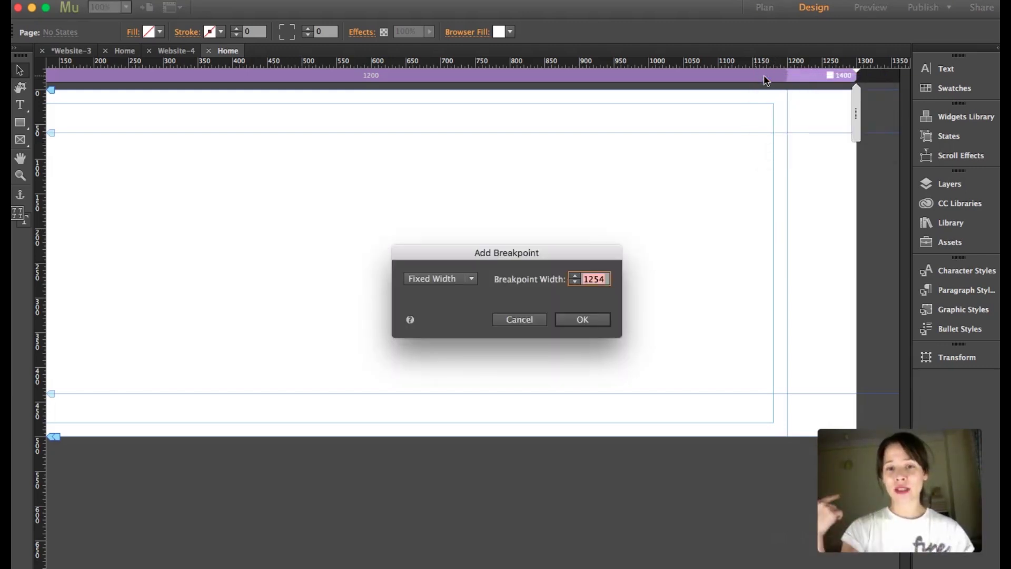
{"action": "type", "text": "1000"}
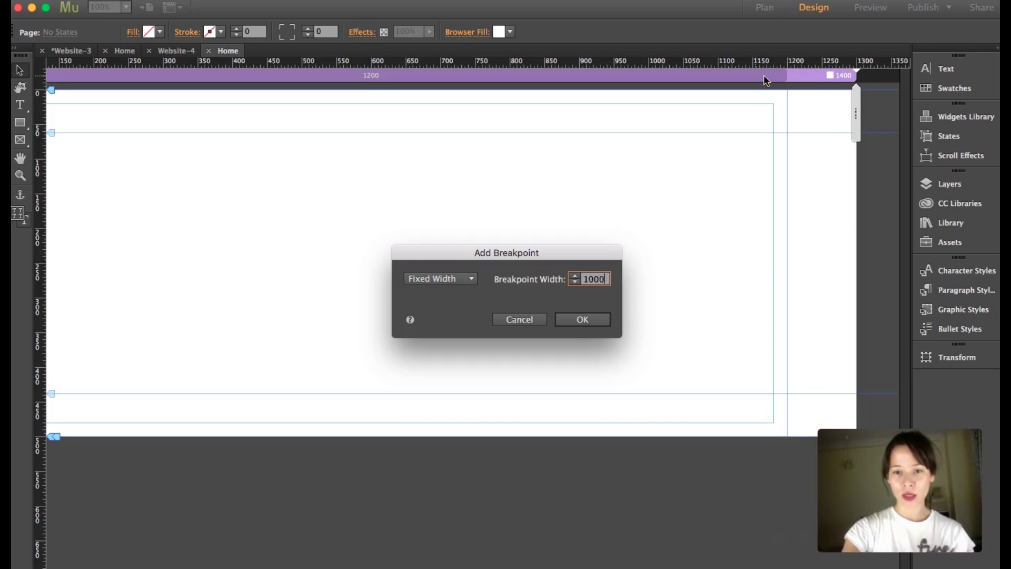
{"action": "key", "text": "Return"}
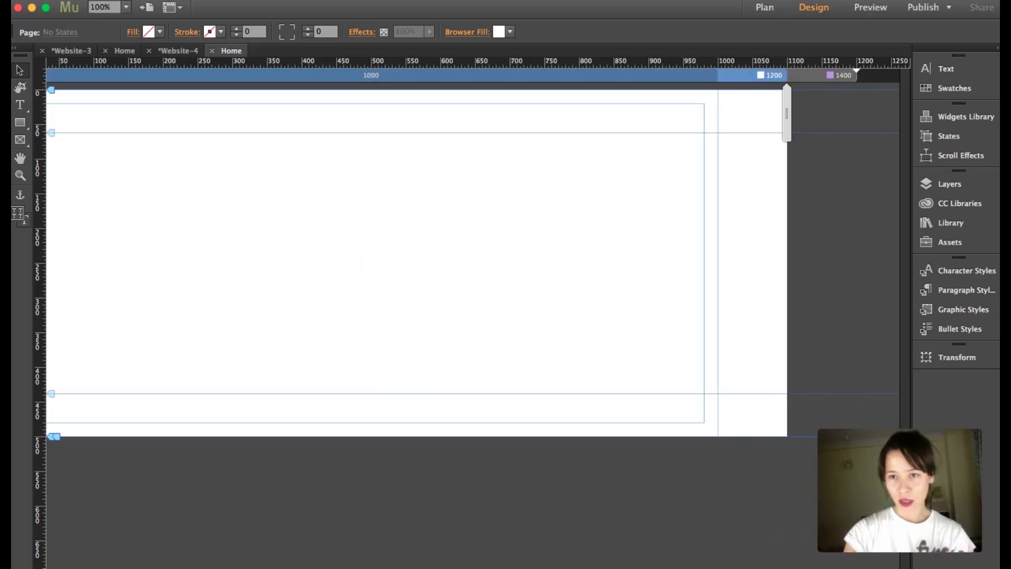
Step: Add a Fixed Width breakpoint at 768 to the Website-4 Home page
{"action": "right_click", "coordinate": [630, 75]}
{"action": "left_click", "coordinate": [632, 78]}
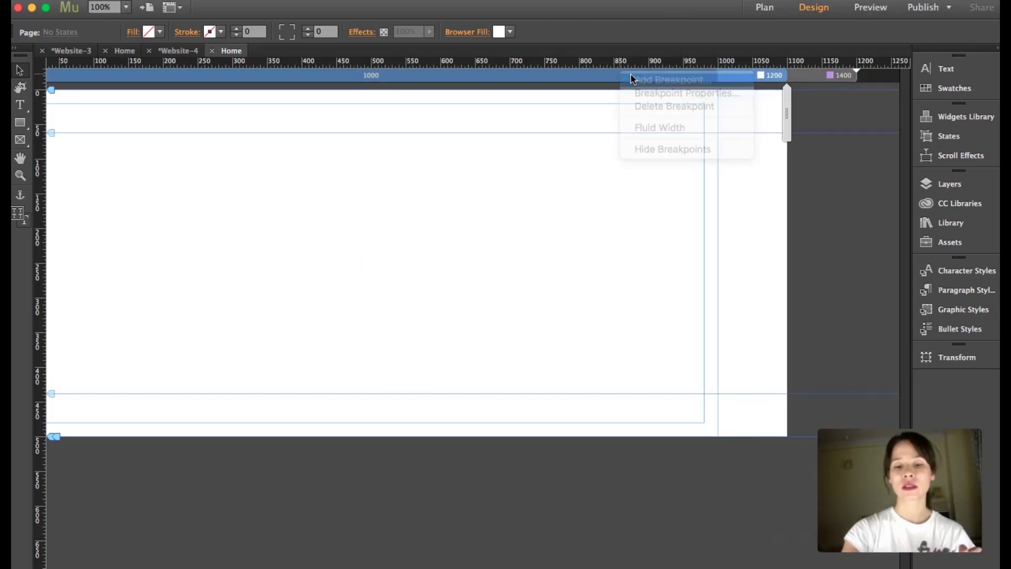
{"action": "type", "text": "768"}
{"action": "key", "text": "Return"}
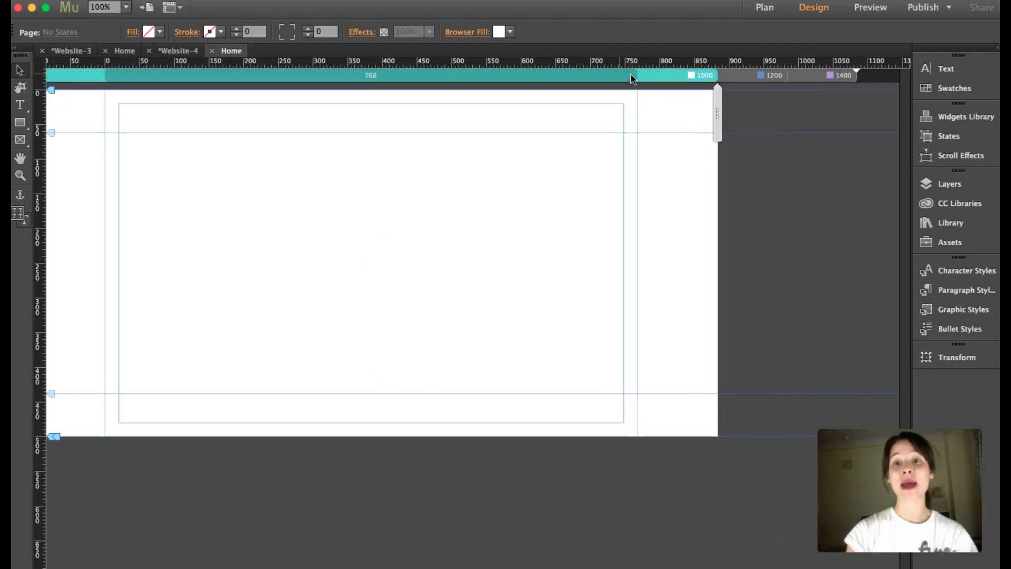
Step: Add a Fixed Width breakpoint at 480 to the Website-4 Home page, and make the 1400 breakpoint active again
{"action": "right_click", "coordinate": [530, 80]}
{"action": "left_click", "coordinate": [532, 84]}
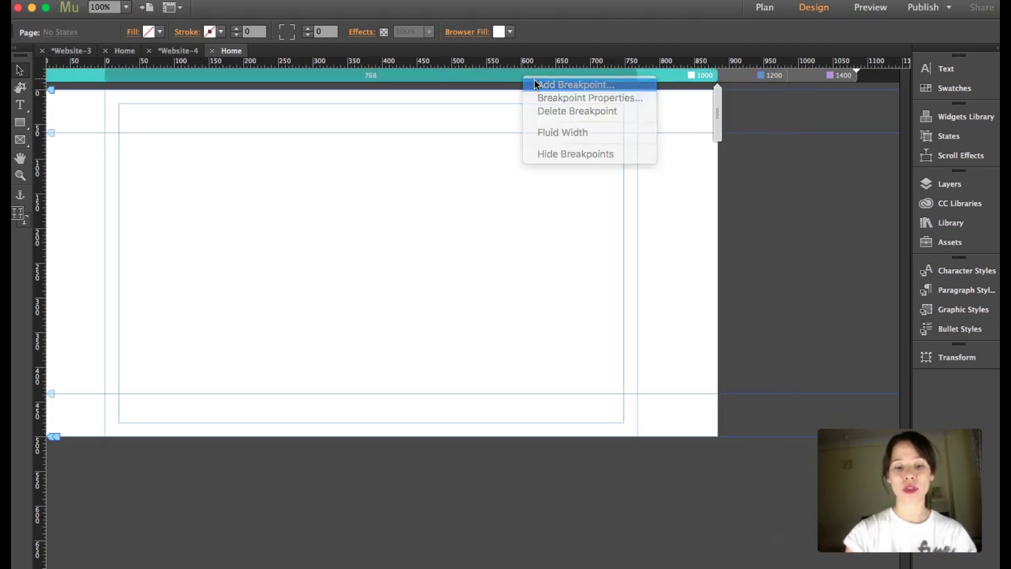
{"action": "type", "text": "480"}
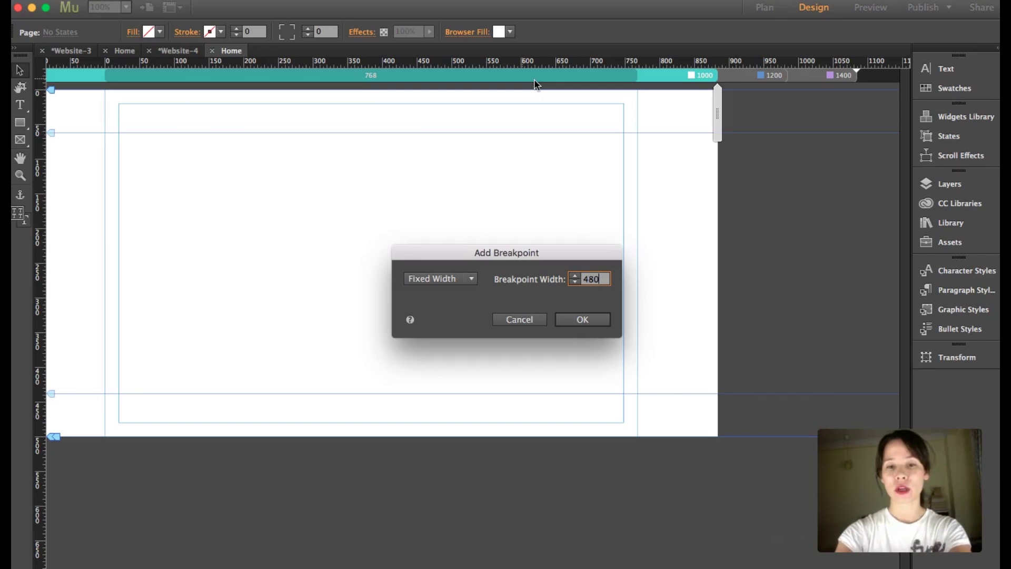
{"action": "key", "text": "Return"}
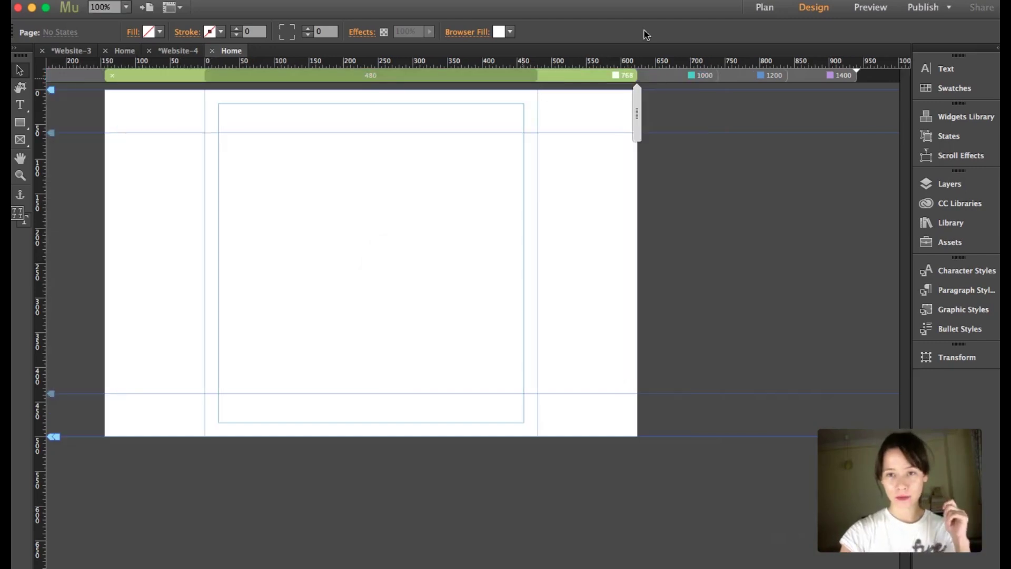
{"action": "left_click", "coordinate": [826, 75]}
Step: Return to the Website-3 Home page and draw a rectangle starting at about X 111, Y 101
{"action": "left_click", "coordinate": [125, 50]}
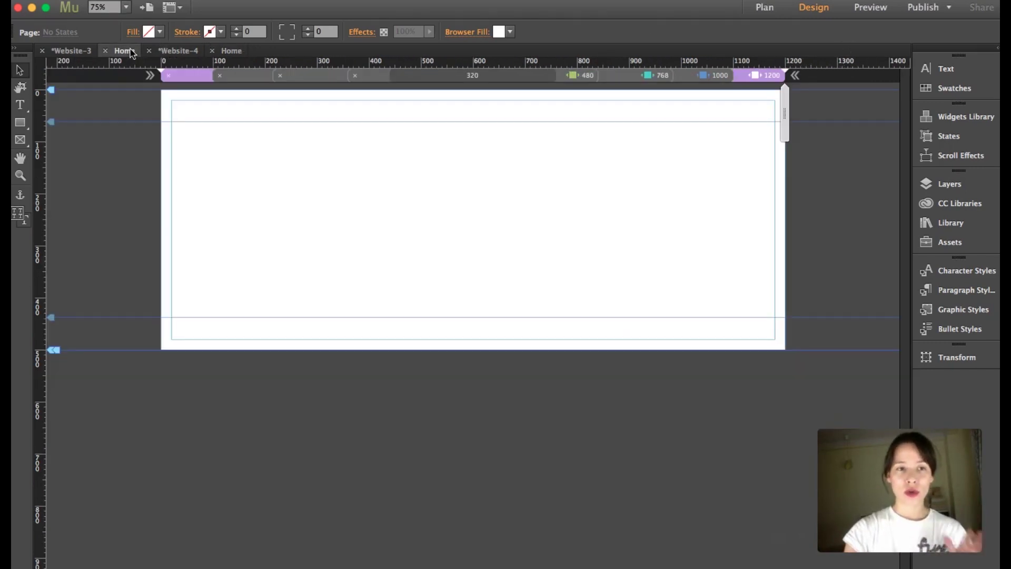
{"action": "left_click", "coordinate": [19, 124]}
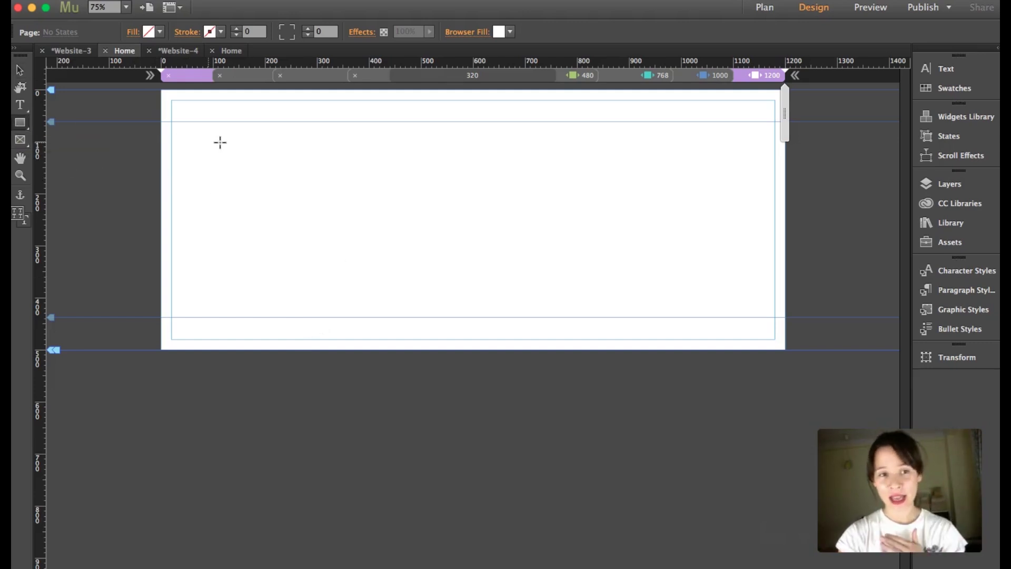
{"action": "mouse_move", "coordinate": [218, 142]}
{"action": "left_mouse_down"}
{"action": "mouse_move", "coordinate": [354, 237]}
{"action": "mouse_move", "coordinate": [455, 285]}
{"action": "left_mouse_up"}
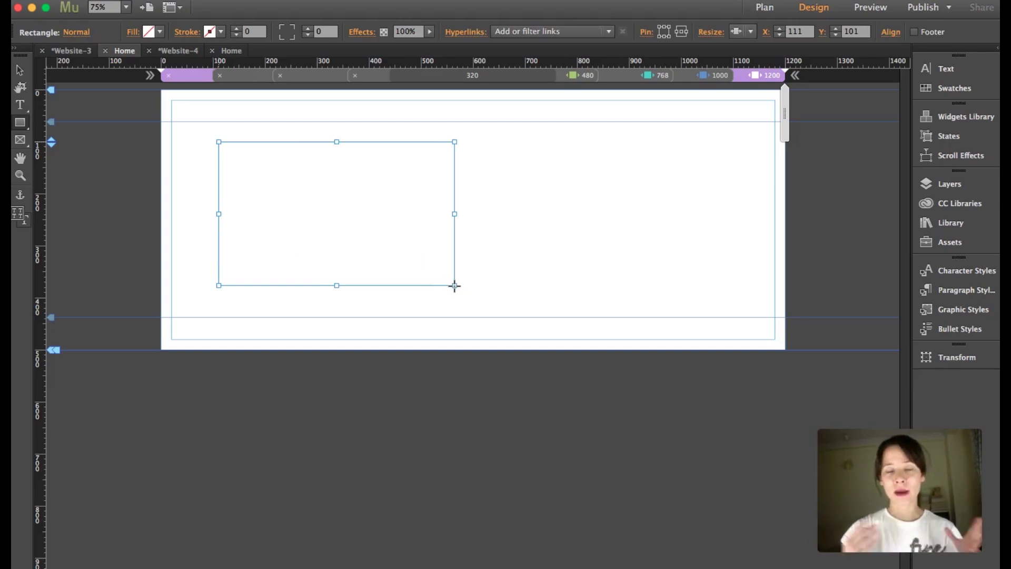
Step: Fill the rectangle with the image rawpixel-com-250087.jpg from the Desktop, using Scale to Fill fitting
{"action": "left_click", "coordinate": [133, 33]}
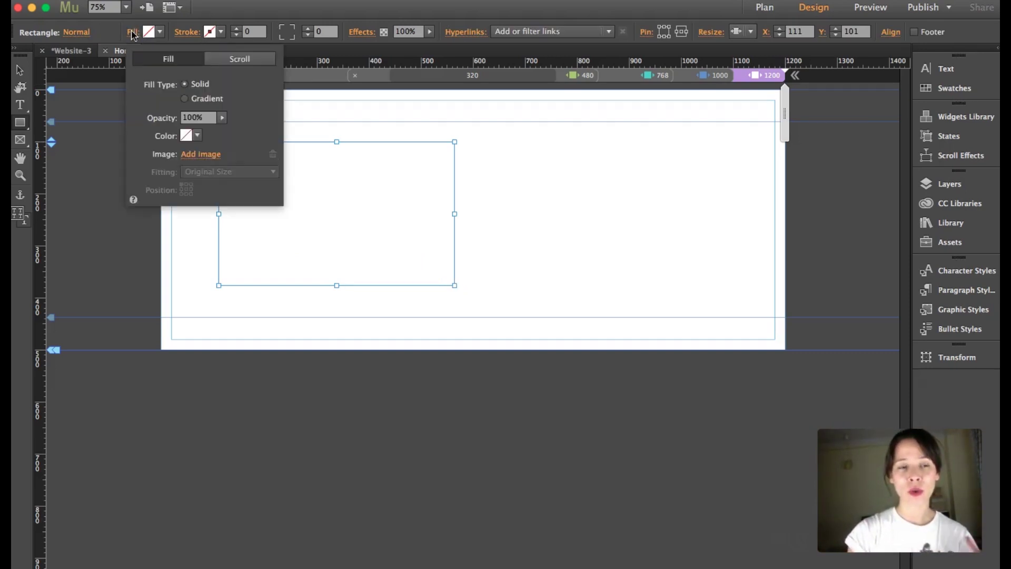
{"action": "left_click", "coordinate": [211, 160]}
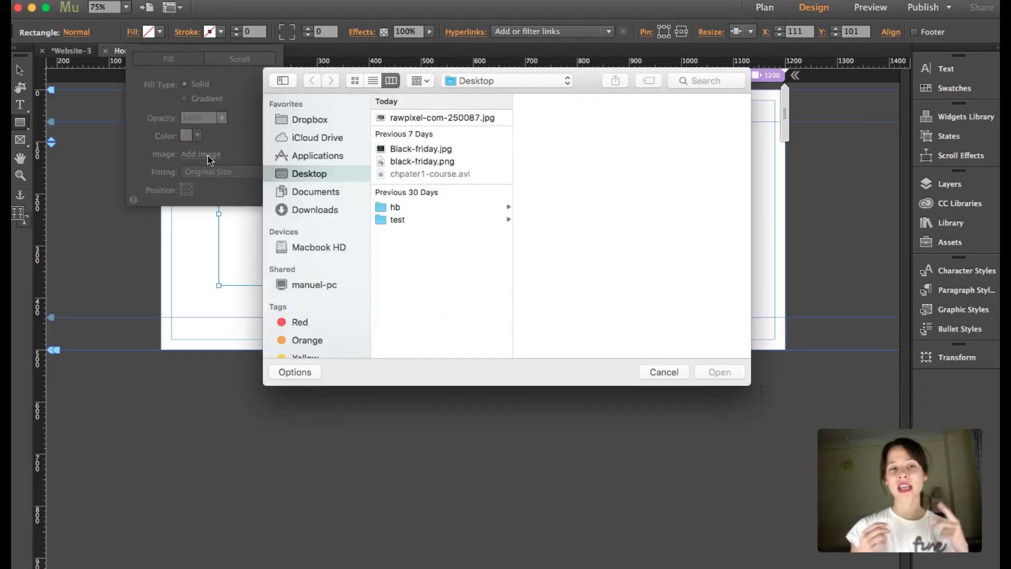
{"action": "left_click", "coordinate": [419, 117]}
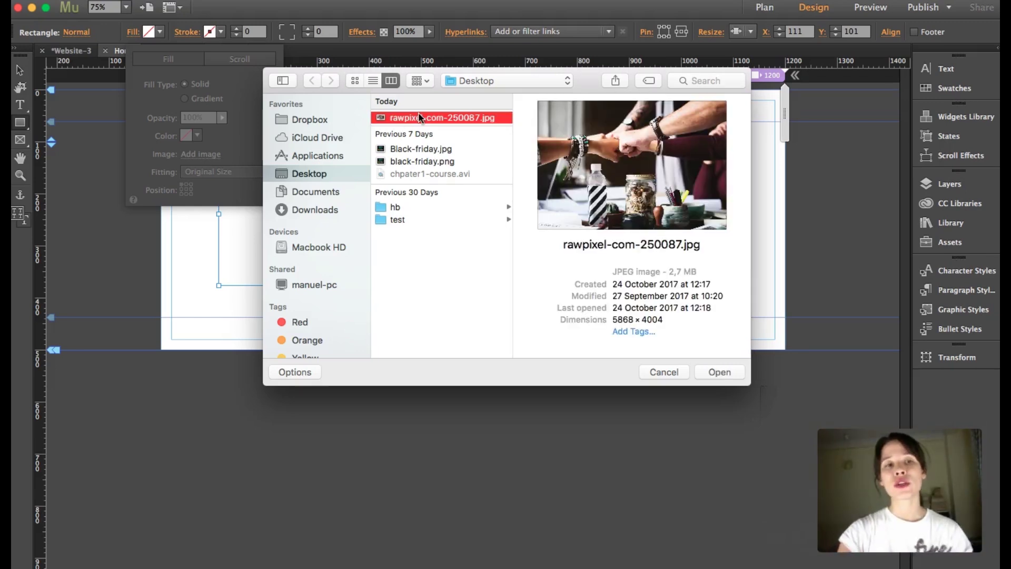
{"action": "double_click", "coordinate": [418, 114]}
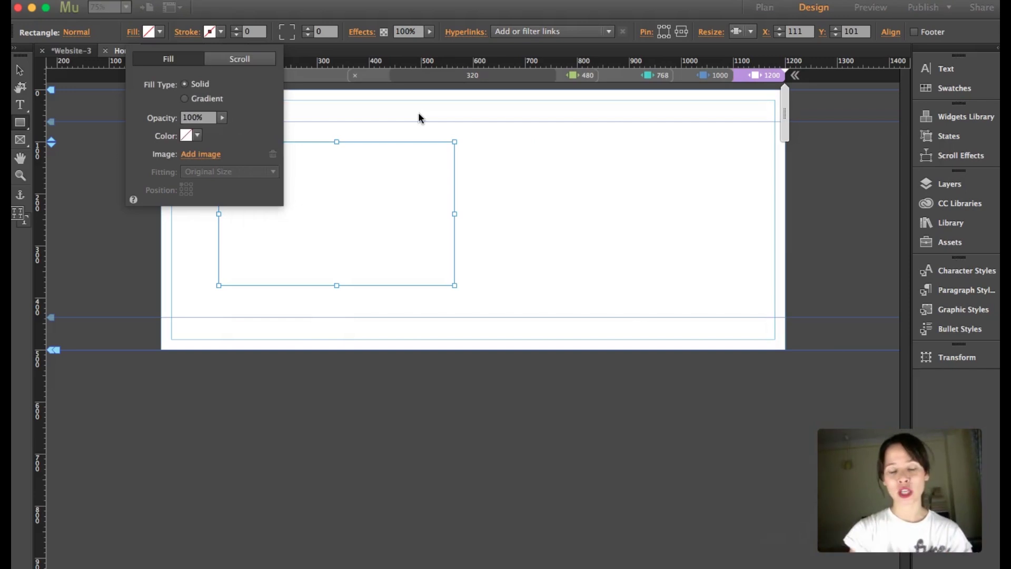
{"action": "left_click", "coordinate": [244, 172]}
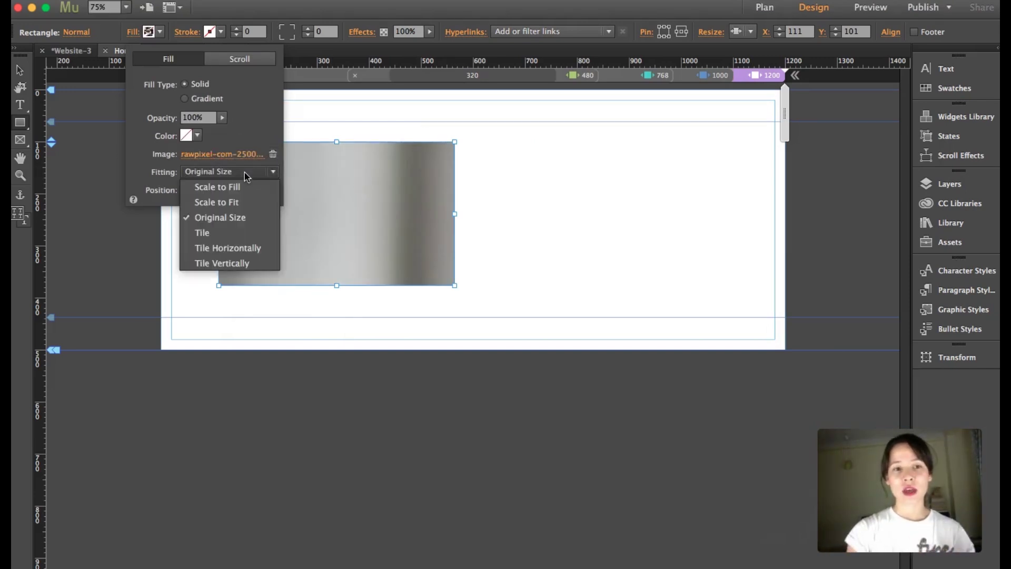
{"action": "left_click", "coordinate": [244, 186]}
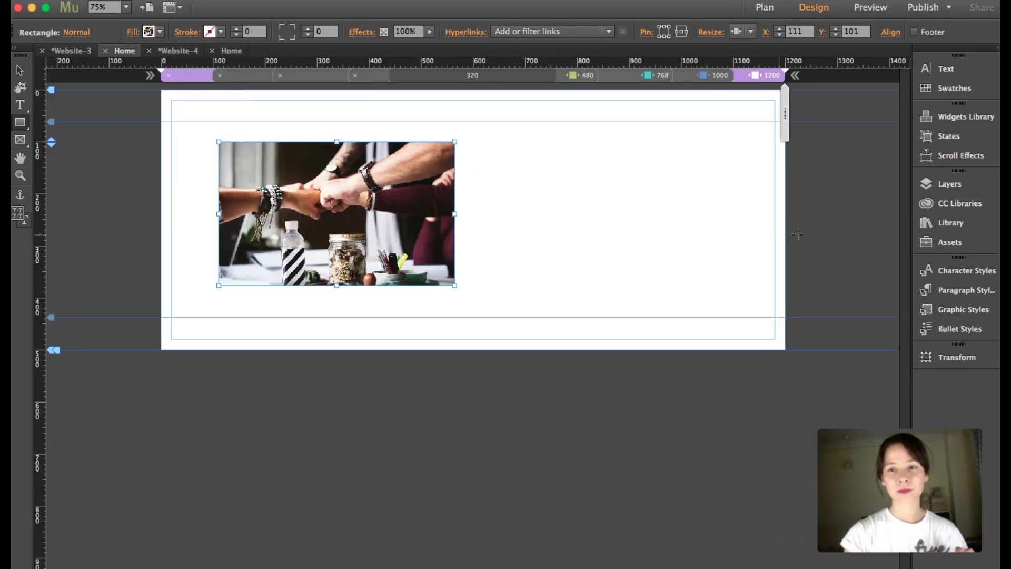
Step: Review the Resize options available for the image rectangle
{"action": "left_click", "coordinate": [20, 69]}
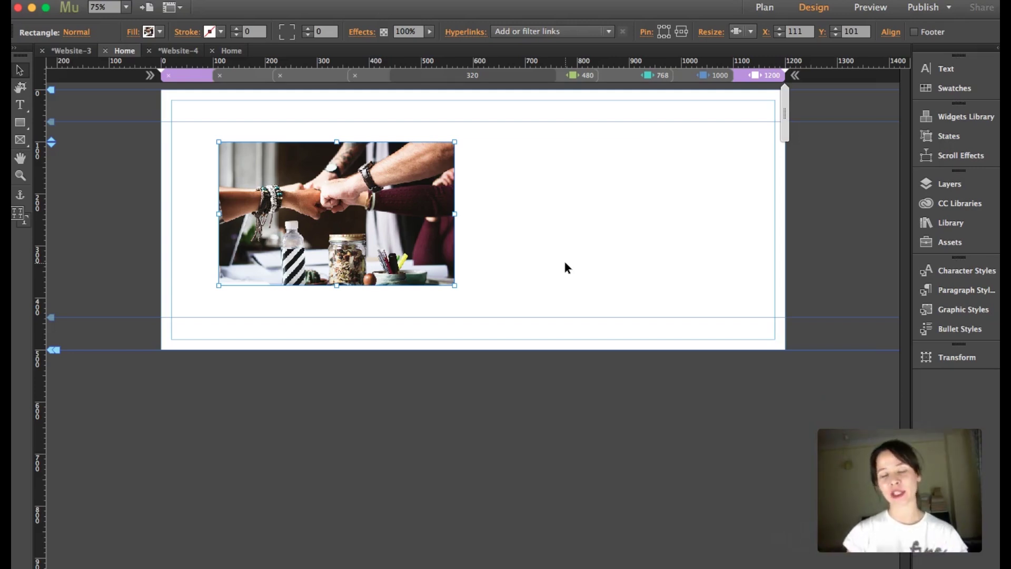
{"action": "left_click", "coordinate": [531, 228]}
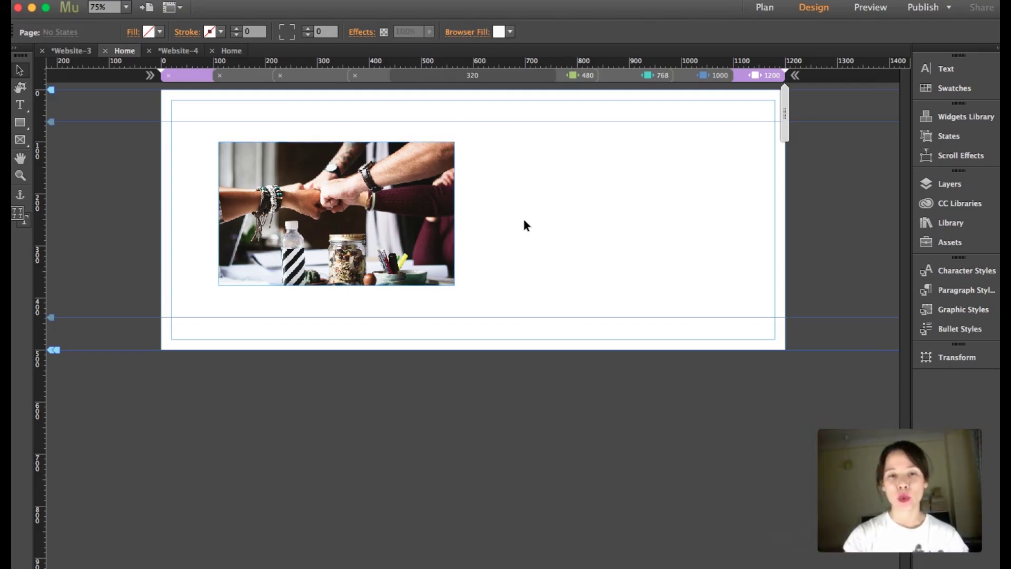
{"action": "left_click", "coordinate": [431, 188]}
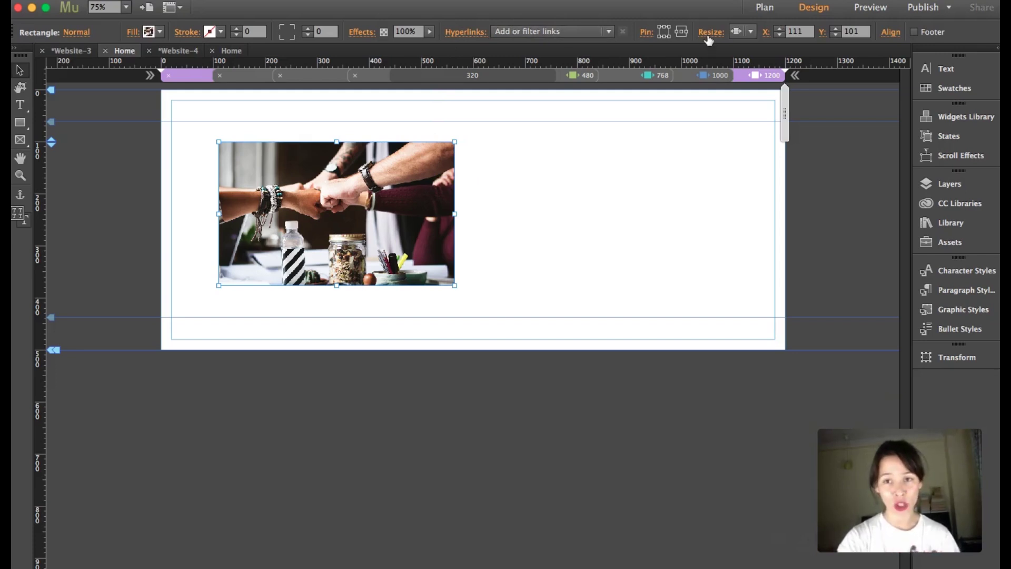
{"action": "left_click", "coordinate": [752, 33]}
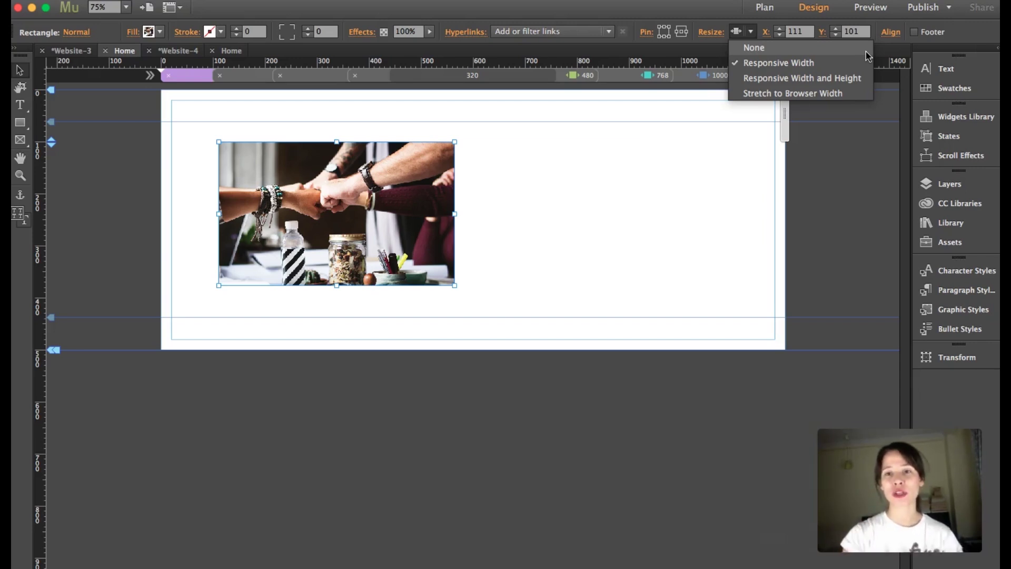
{"action": "left_click", "coordinate": [639, 168]}
Step: Duplicate the image rectangle three times in a column below it, at about Y 392, 740 and 1058
{"action": "left_click_drag", "start_coordinate": [360, 276], "coordinate": [352, 419]}
{"action": "left_click_drag", "start_coordinate": [348, 488], "coordinate": [357, 521]}
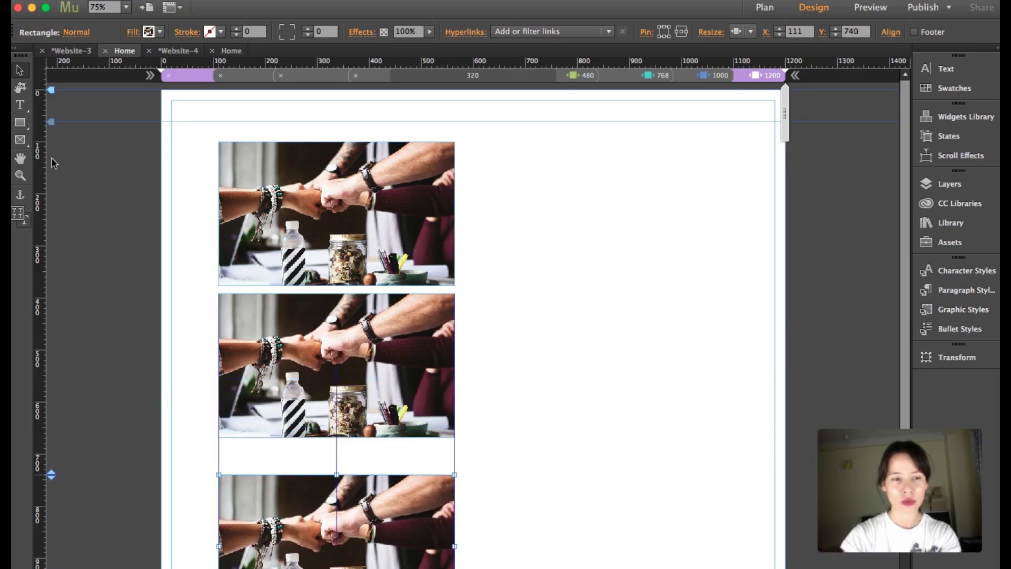
{"action": "left_click", "coordinate": [20, 176]}
{"action": "left_click", "coordinate": [517, 268], "text": "alt"}
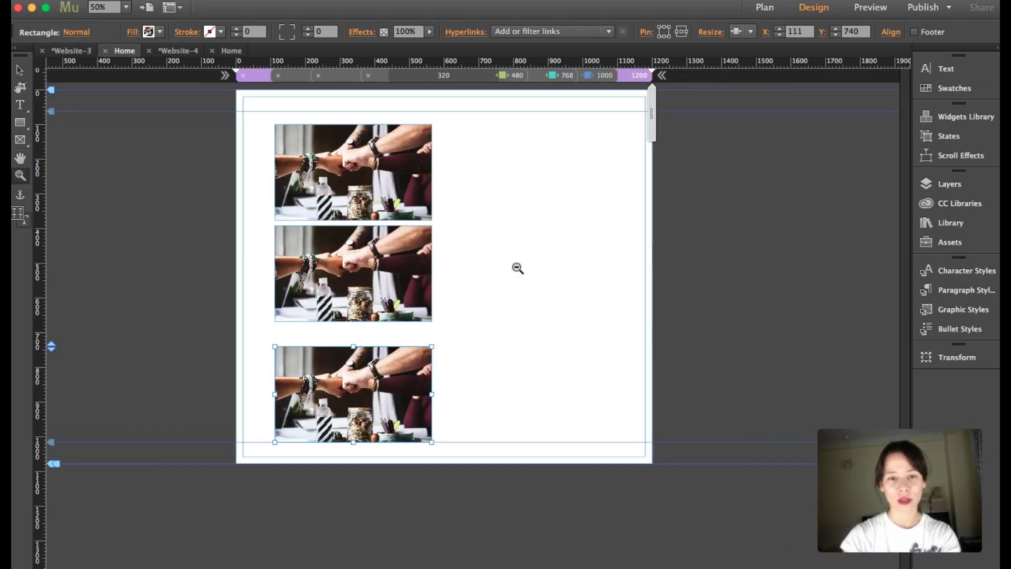
{"action": "key", "text": "v"}
{"action": "left_click_drag", "start_coordinate": [380, 402], "coordinate": [381, 513]}
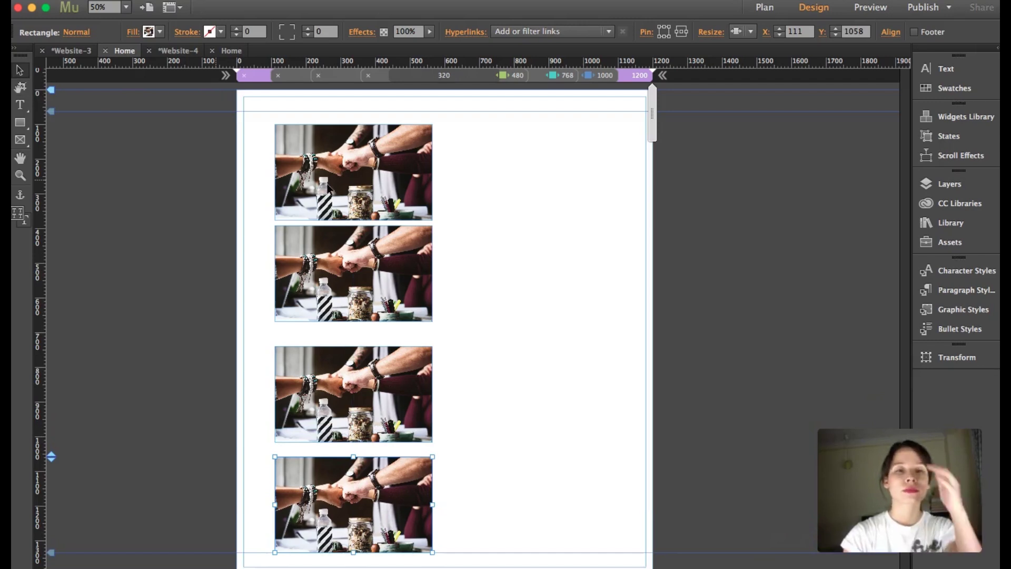
Step: Set the first image's Resize option to None and the second image's to Responsive Width
{"action": "left_click", "coordinate": [394, 200]}
{"action": "left_click", "coordinate": [746, 30]}
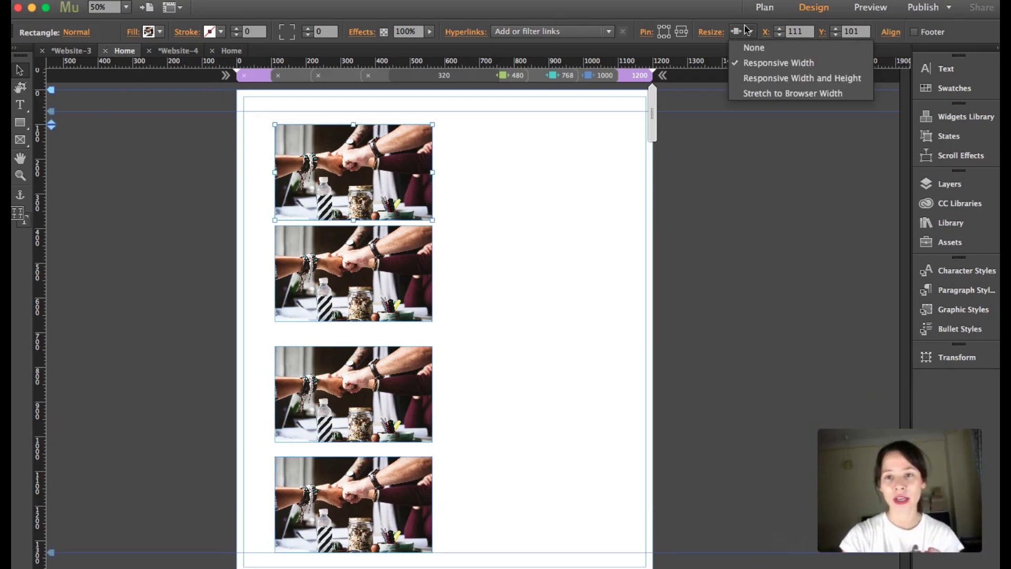
{"action": "left_click", "coordinate": [754, 46]}
{"action": "left_click", "coordinate": [368, 266]}
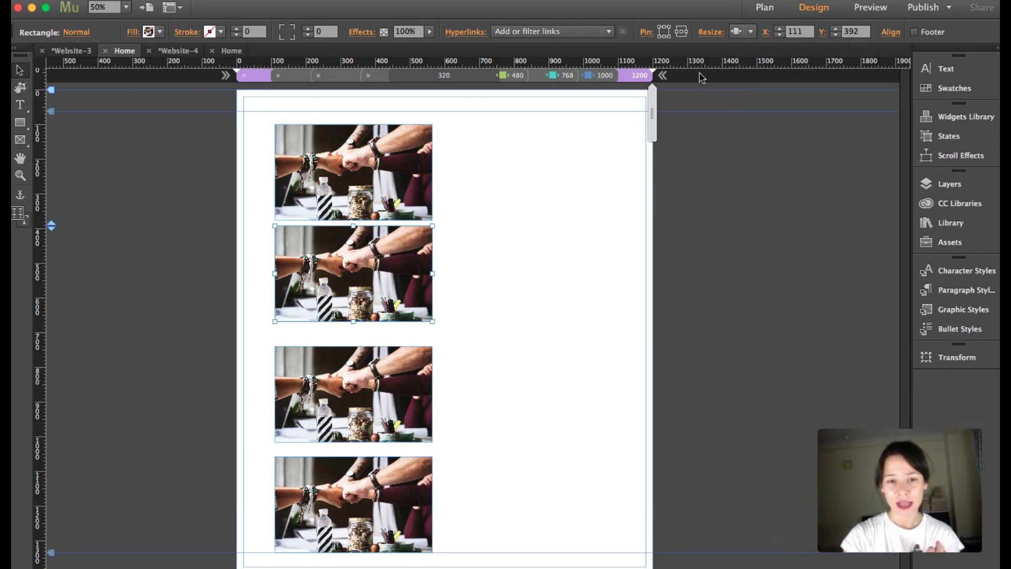
{"action": "left_click", "coordinate": [748, 31]}
{"action": "left_click", "coordinate": [779, 63]}
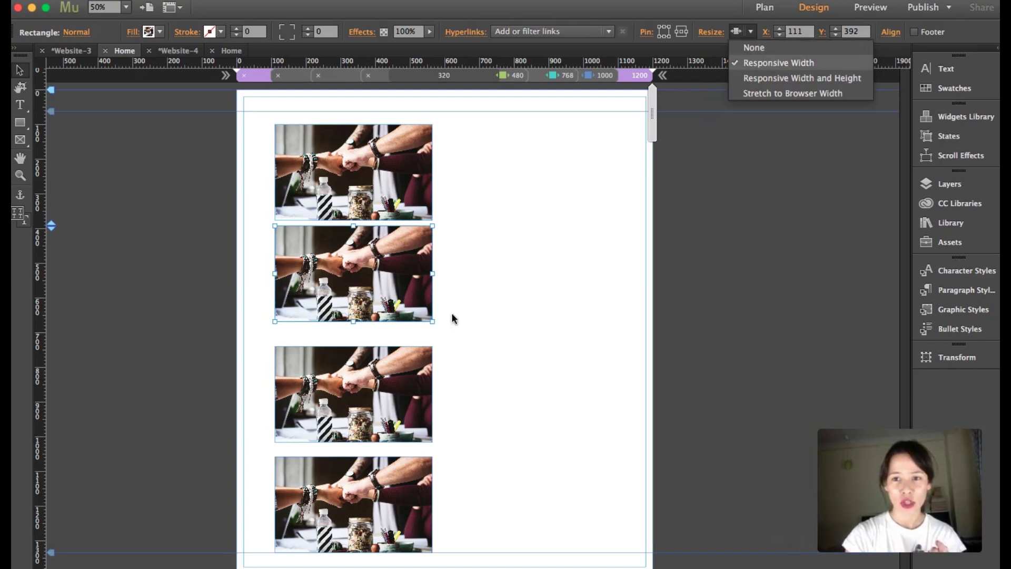
Step: Set the third image's Resize option to Responsive Width and Height and the fourth image's to Stretch to Browser Width
{"action": "left_click", "coordinate": [352, 400]}
{"action": "left_click", "coordinate": [351, 400]}
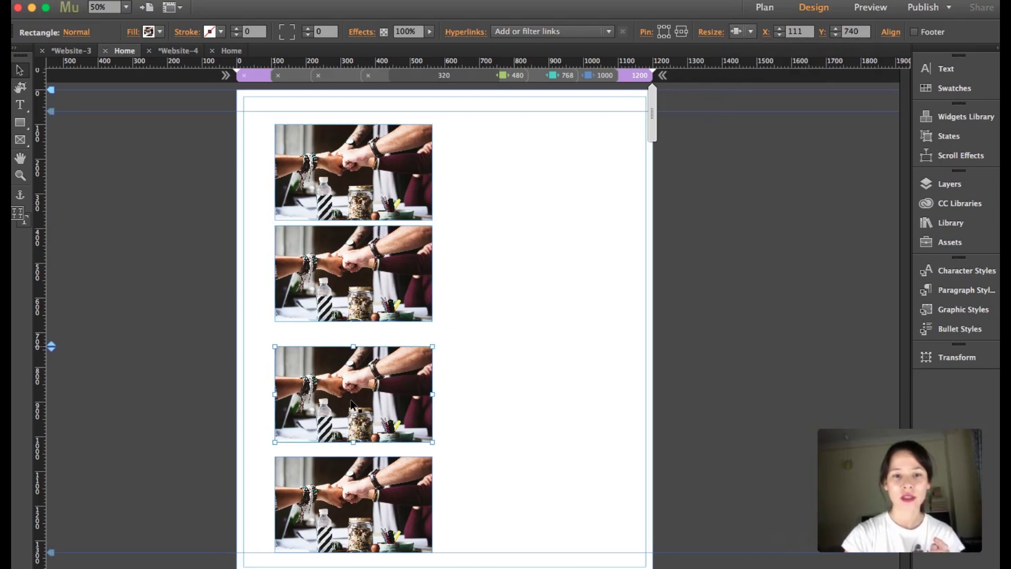
{"action": "left_click", "coordinate": [748, 31]}
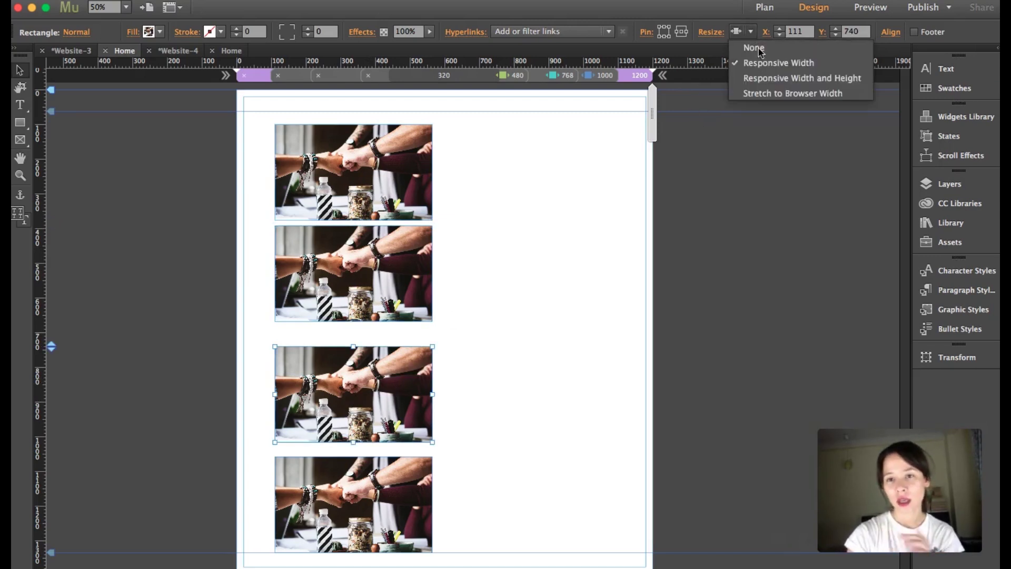
{"action": "left_click", "coordinate": [778, 80]}
{"action": "left_click", "coordinate": [394, 484]}
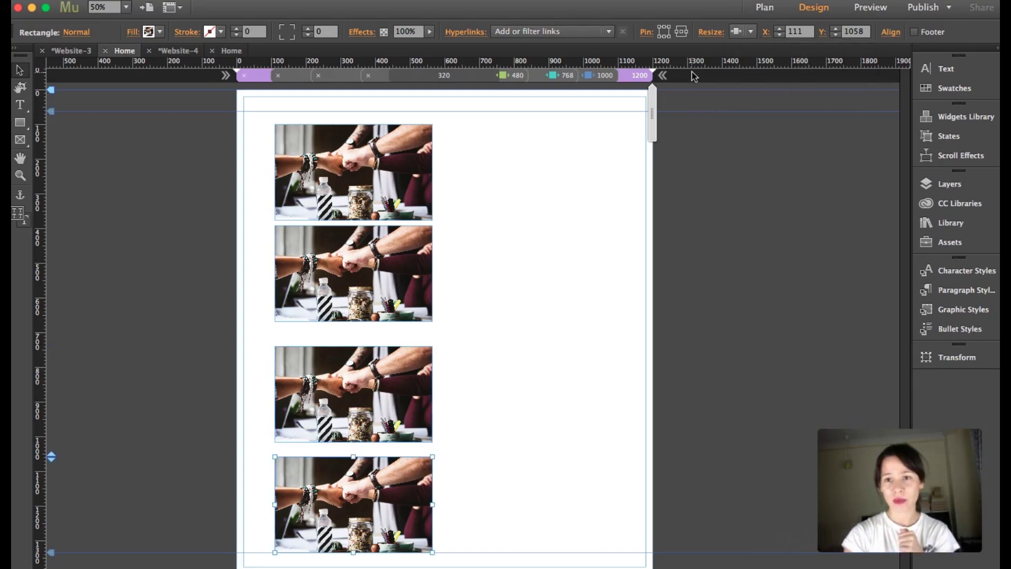
{"action": "left_click", "coordinate": [748, 31]}
{"action": "left_click", "coordinate": [772, 93]}
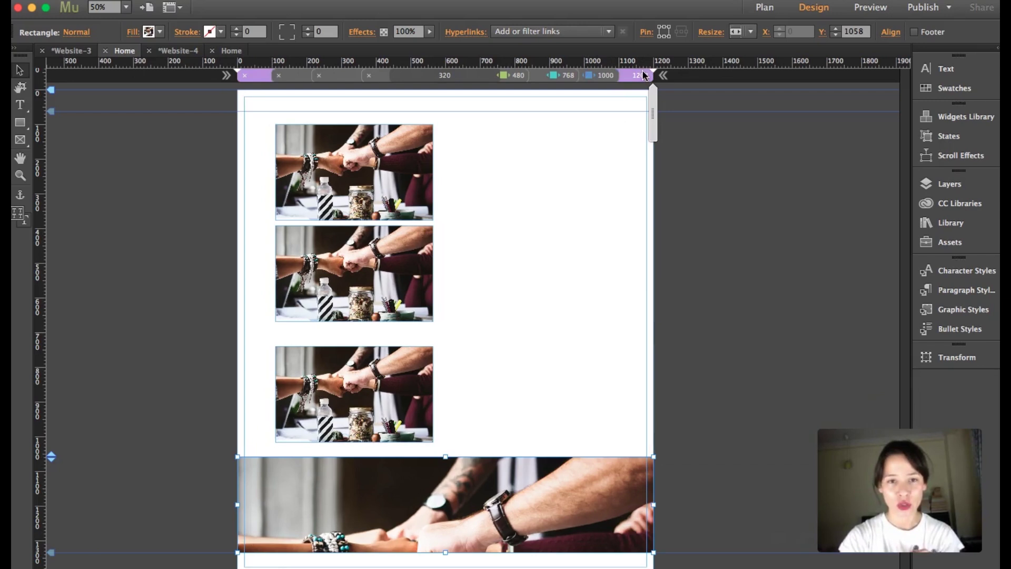
Step: On the fixed-width Website-4 Home page, draw a rectangle in the upper left of the 1400 breakpoint at about X 53, Y 104
{"action": "left_click", "coordinate": [226, 53]}
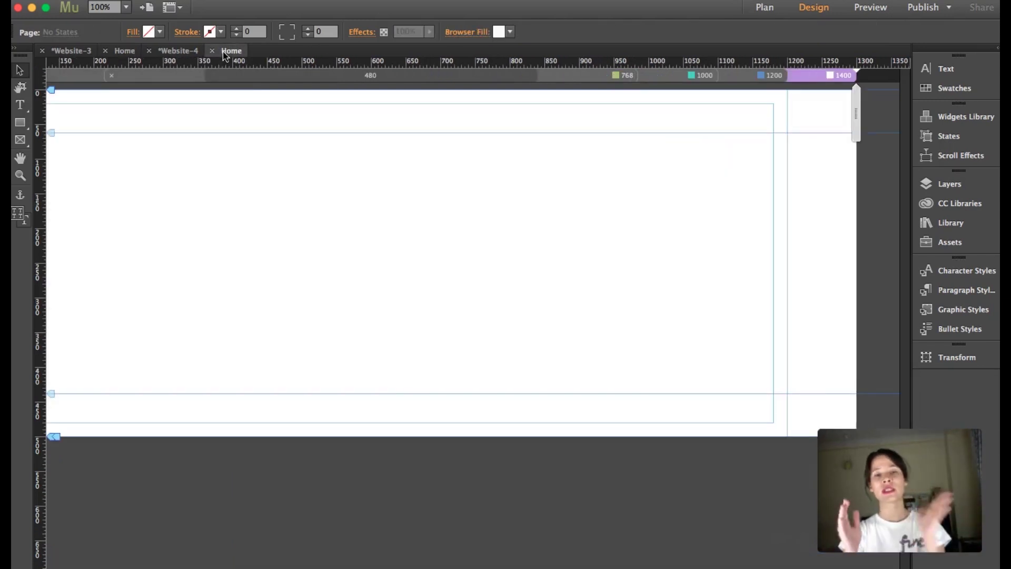
{"action": "key", "text": "z"}
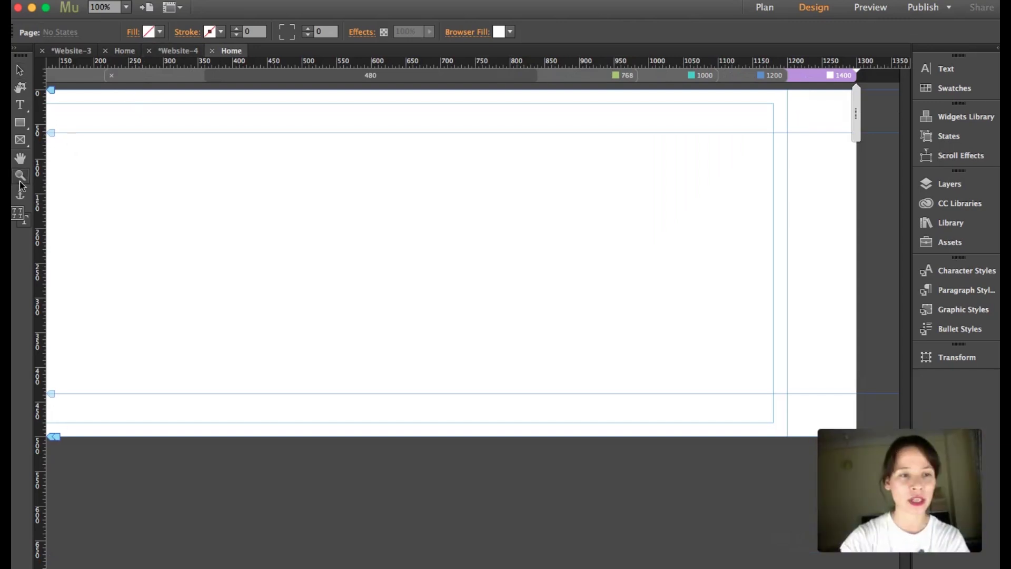
{"action": "left_click", "coordinate": [397, 265], "text": "alt"}
{"action": "left_click", "coordinate": [19, 70]}
{"action": "left_click", "coordinate": [21, 122]}
{"action": "left_click_drag", "start_coordinate": [169, 144], "coordinate": [407, 289]}
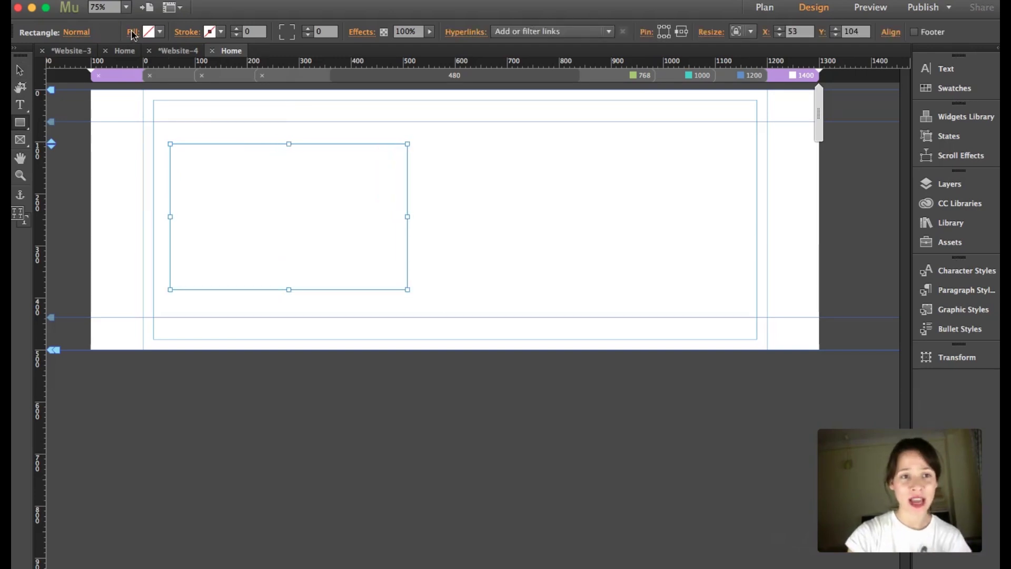
Step: Fill the new rectangle with the image rawpixel-com-250087.jpg from the Desktop
{"action": "left_click", "coordinate": [131, 32]}
{"action": "left_click", "coordinate": [195, 154]}
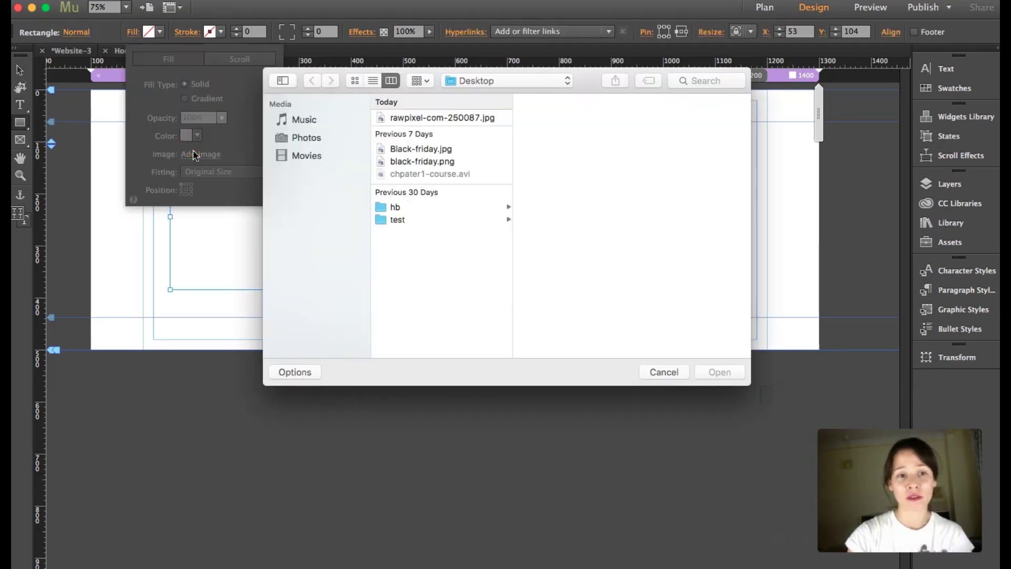
{"action": "left_click", "coordinate": [413, 118]}
{"action": "double_click", "coordinate": [413, 118]}
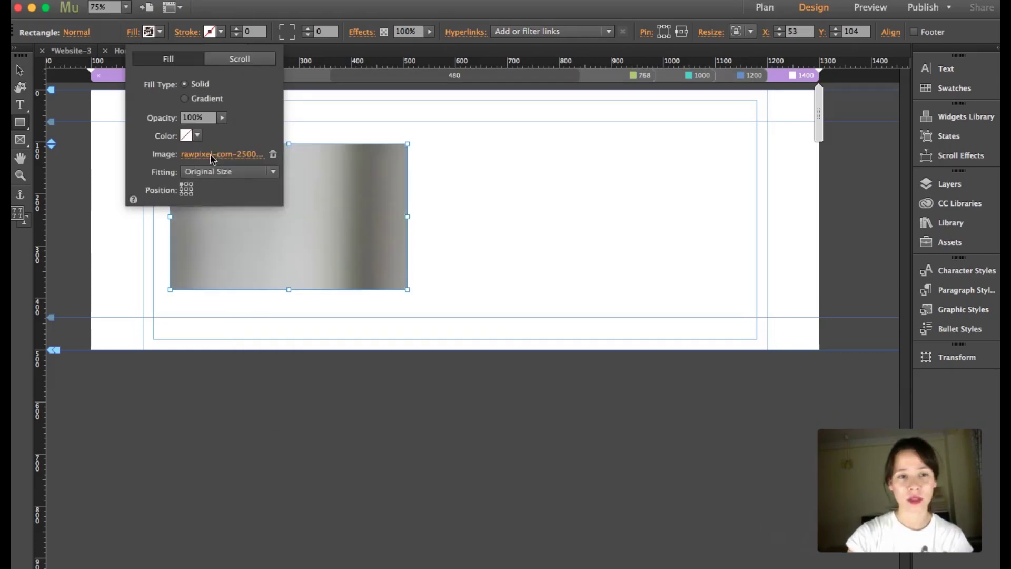
{"action": "key", "text": "Escape"}
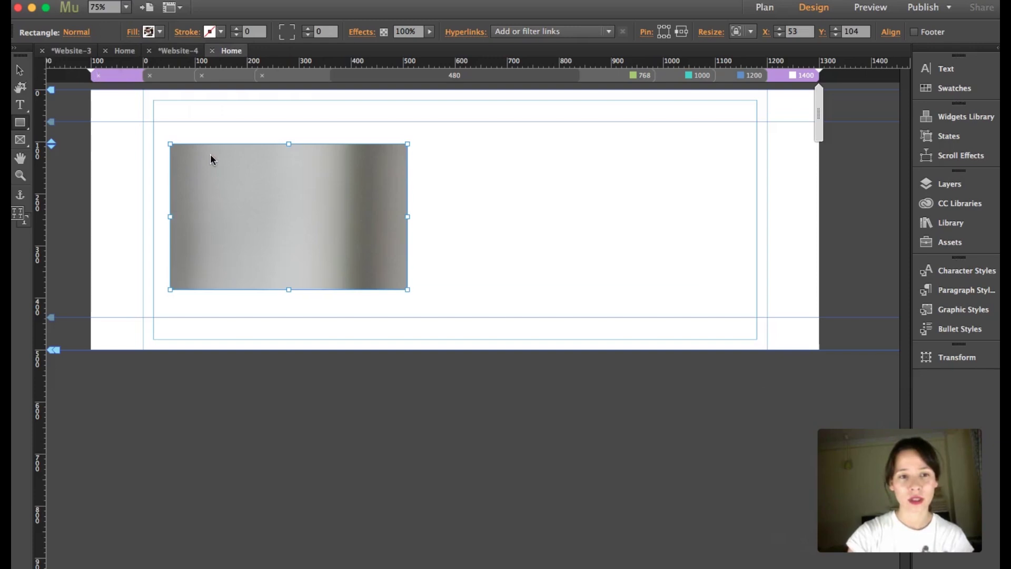
Step: Set the rectangle's image fill fitting to Scale to Fill
{"action": "left_click", "coordinate": [149, 32]}
{"action": "left_click", "coordinate": [136, 31]}
{"action": "left_click", "coordinate": [132, 32]}
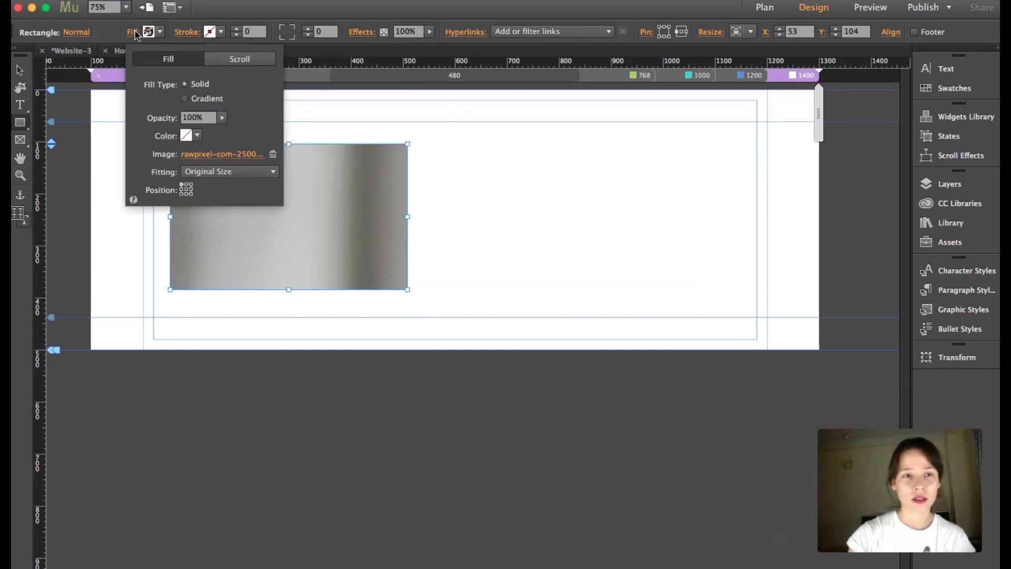
{"action": "left_click", "coordinate": [272, 173]}
{"action": "left_click", "coordinate": [248, 200]}
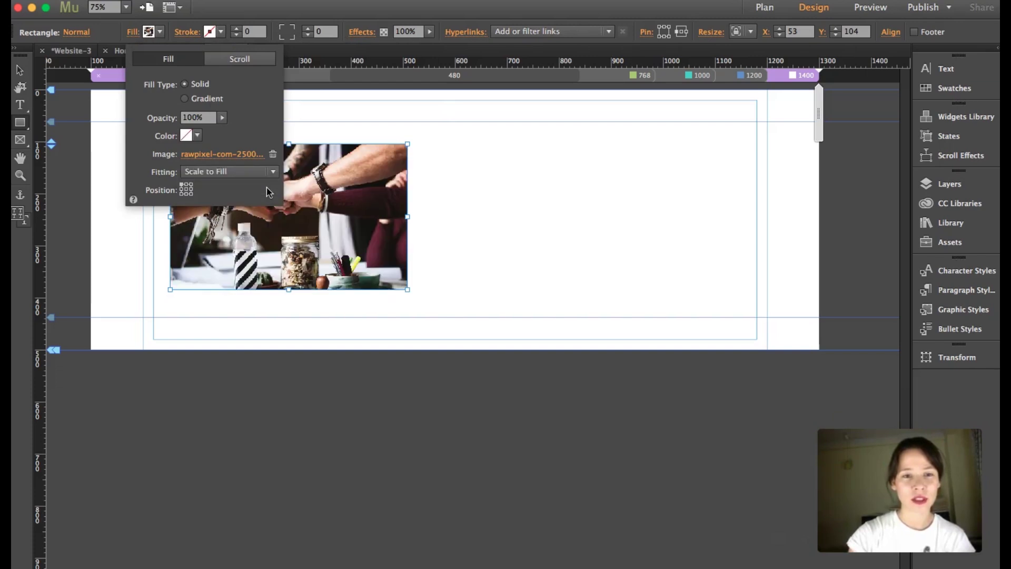
{"action": "left_click", "coordinate": [21, 70]}
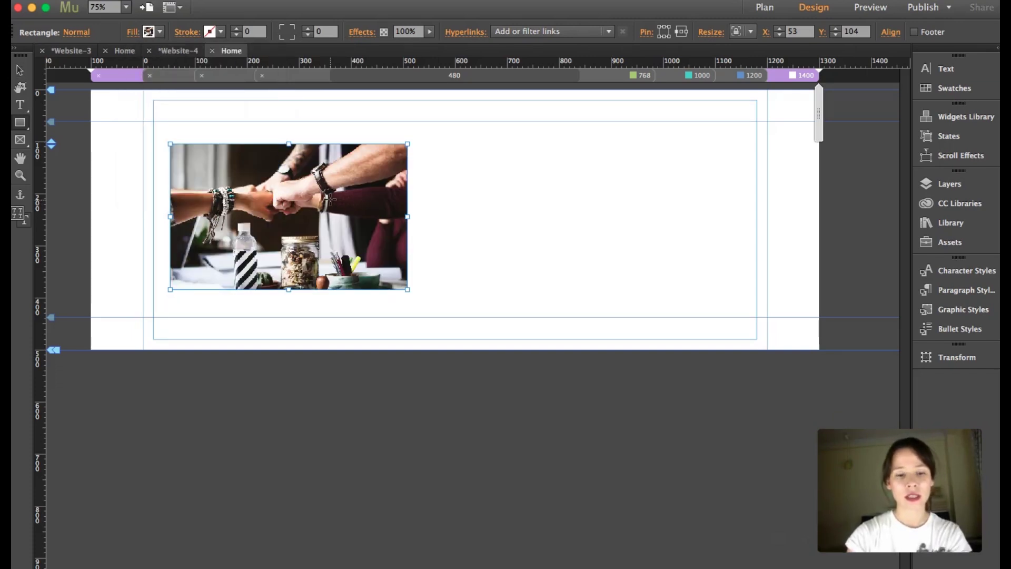
Step: Duplicate the image rectangle three times in a column below it, at about Y 420, 728 and 1036
{"action": "left_click_drag", "start_coordinate": [367, 212], "coordinate": [369, 542]}
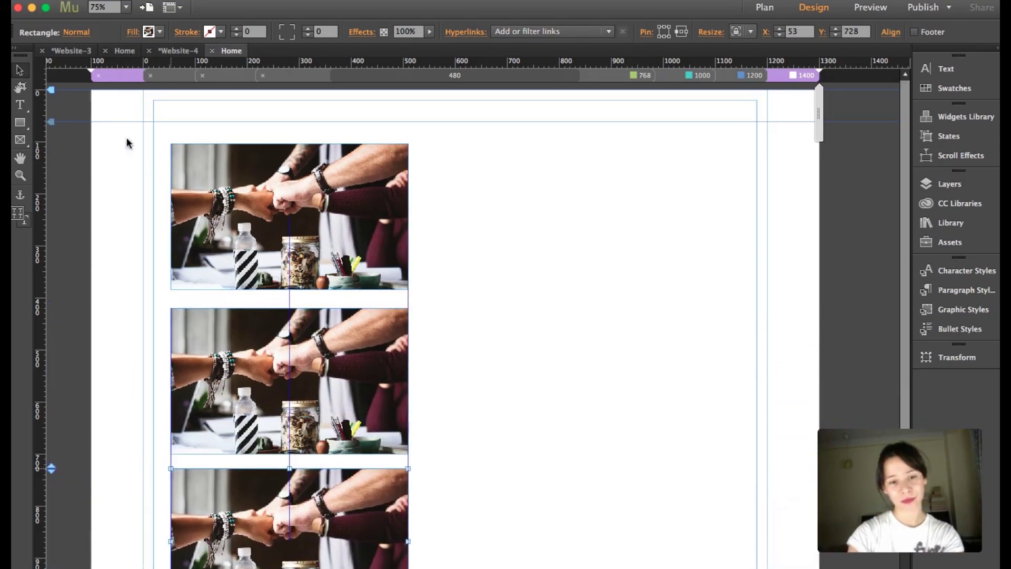
{"action": "key", "text": "super+minus"}
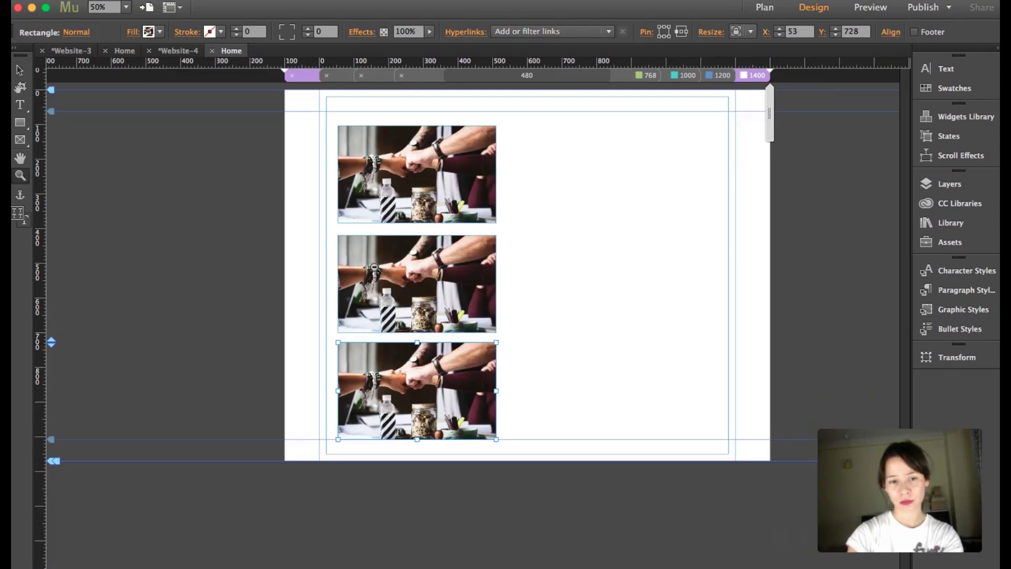
{"action": "left_click_drag", "start_coordinate": [464, 372], "coordinate": [462, 479]}
{"action": "left_click", "coordinate": [577, 274]}
Step: Review the first image's Resize option and set the second image's to Responsive Width
{"action": "left_click", "coordinate": [471, 179]}
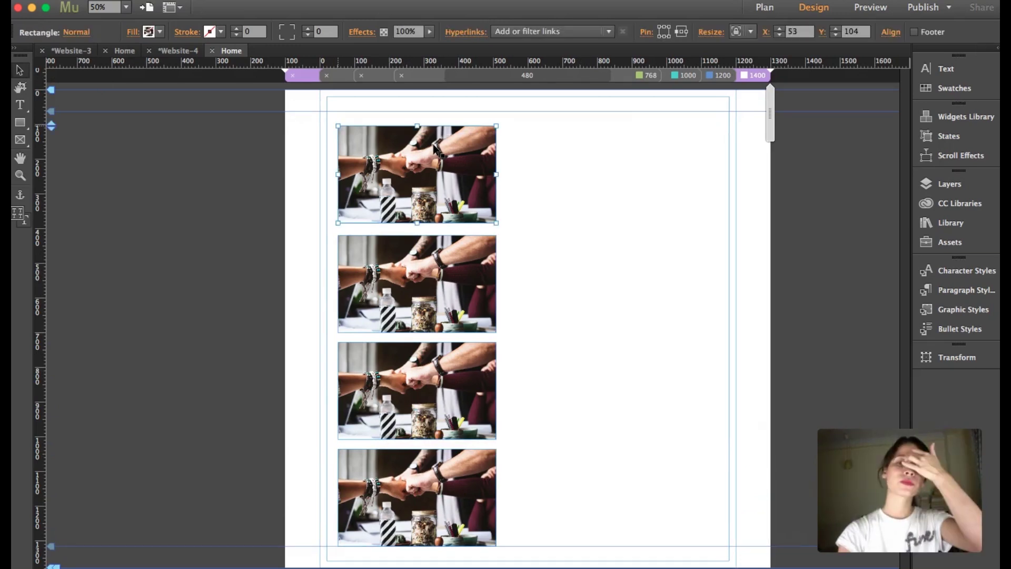
{"action": "left_click", "coordinate": [751, 32]}
{"action": "left_click", "coordinate": [750, 32]}
{"action": "left_click", "coordinate": [457, 276]}
{"action": "left_click", "coordinate": [751, 31]}
{"action": "left_click", "coordinate": [756, 63]}
Step: On the fixed-width page, set the third image's Resize option to Responsive Width and Height and the fourth's to Stretch to Browser Width
{"action": "left_click", "coordinate": [453, 379]}
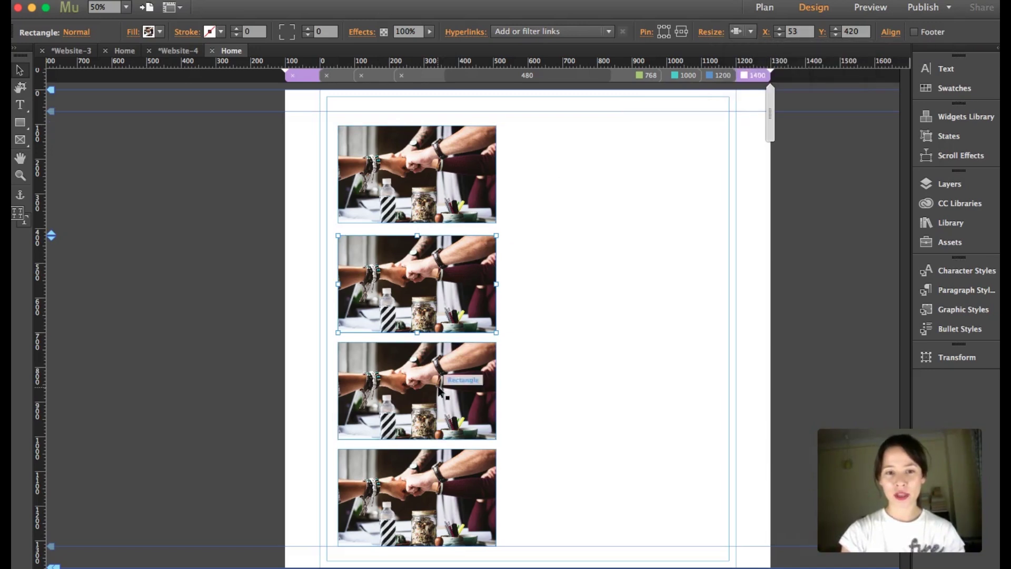
{"action": "left_click", "coordinate": [753, 32]}
{"action": "left_click", "coordinate": [802, 78]}
{"action": "left_click", "coordinate": [458, 485]}
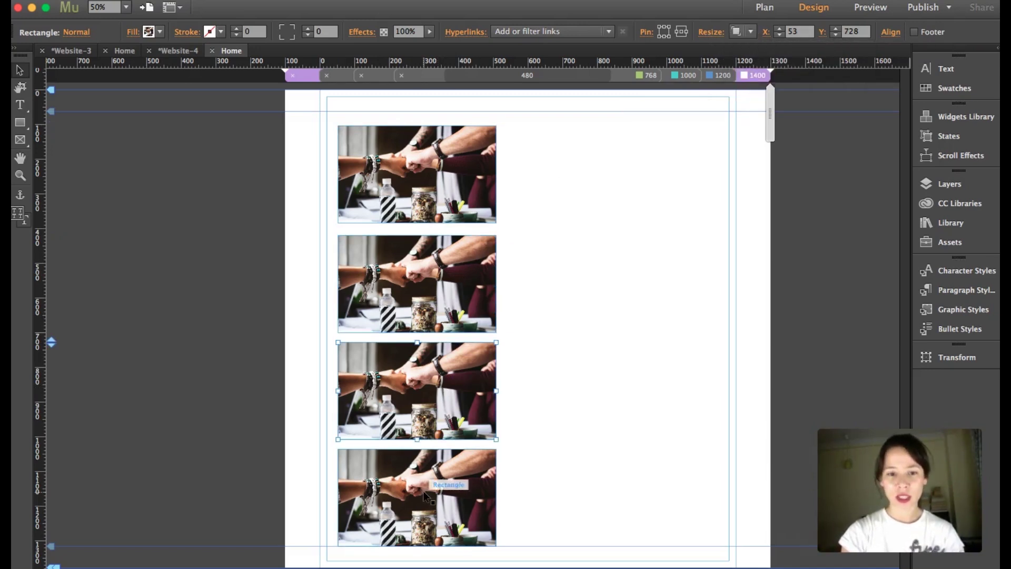
{"action": "left_click", "coordinate": [751, 32]}
{"action": "left_click", "coordinate": [756, 93]}
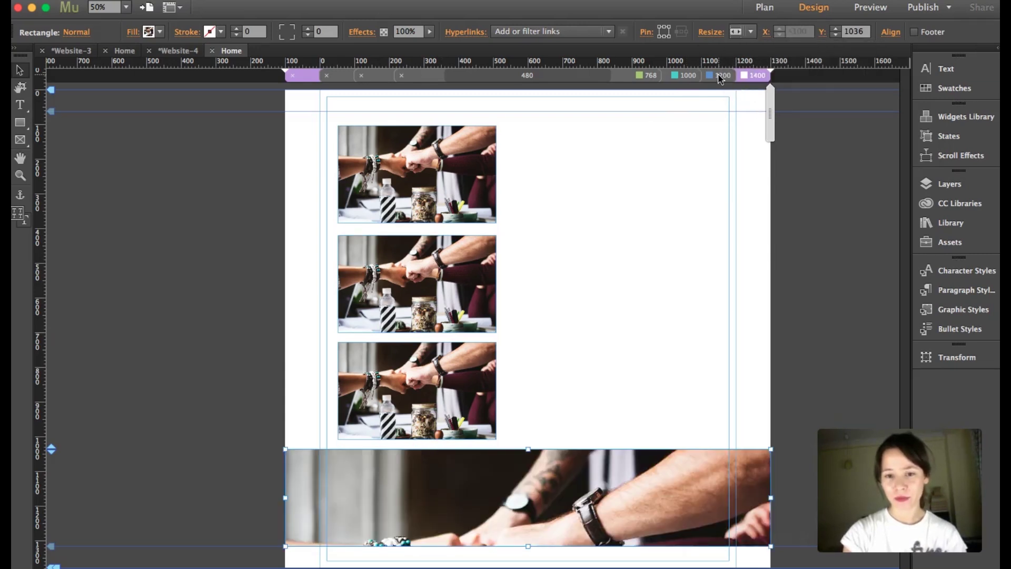
Step: Compare the four images at the 1200 breakpoint with the 1400 breakpoint
{"action": "left_click", "coordinate": [721, 78]}
{"action": "left_click", "coordinate": [765, 75]}
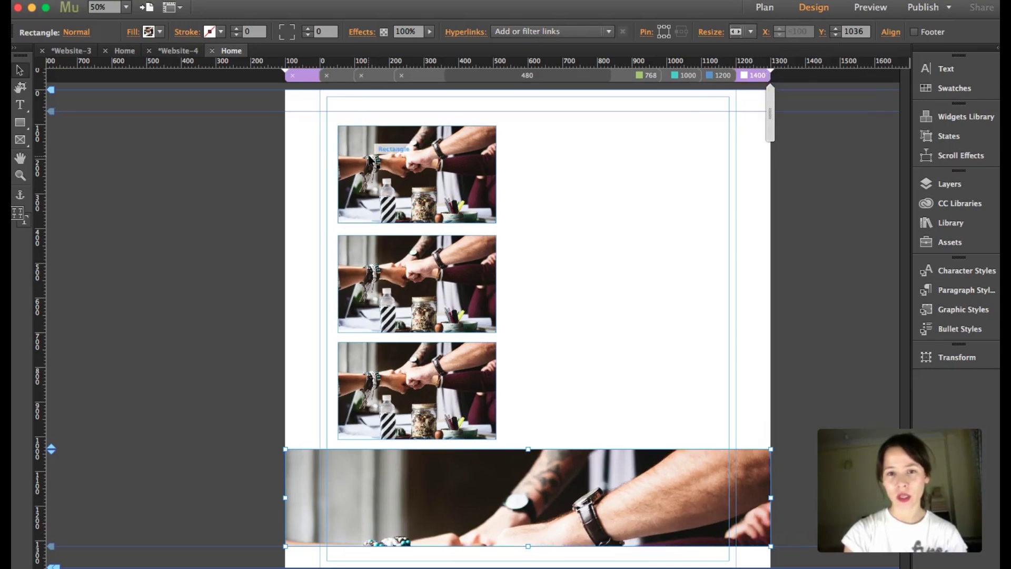
Step: Preview the fluid Website-3 Home page in the browser and narrow and widen the window to examine how each image resizes
{"action": "left_click", "coordinate": [127, 53]}
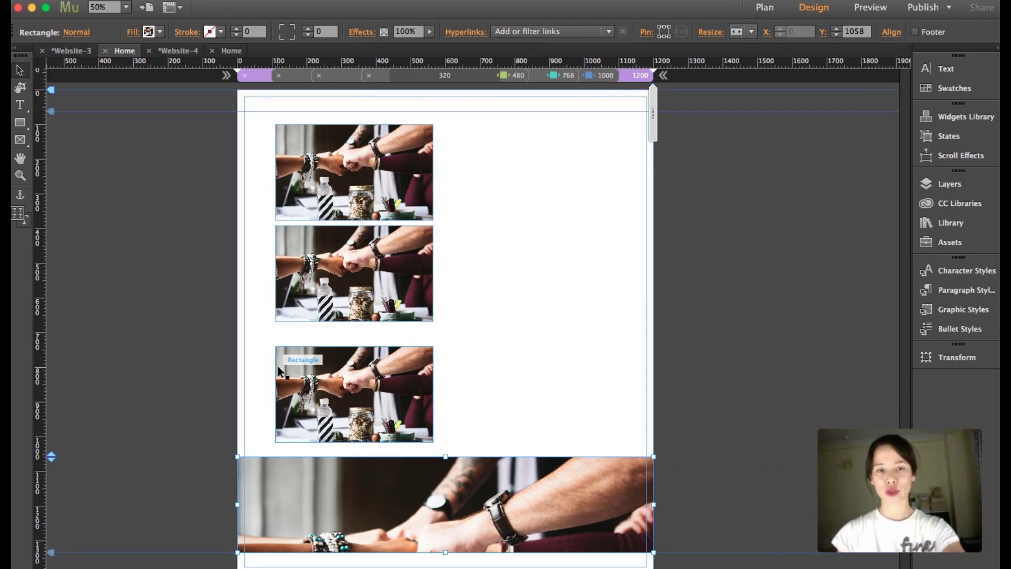
{"action": "key", "text": "super+shift+e"}
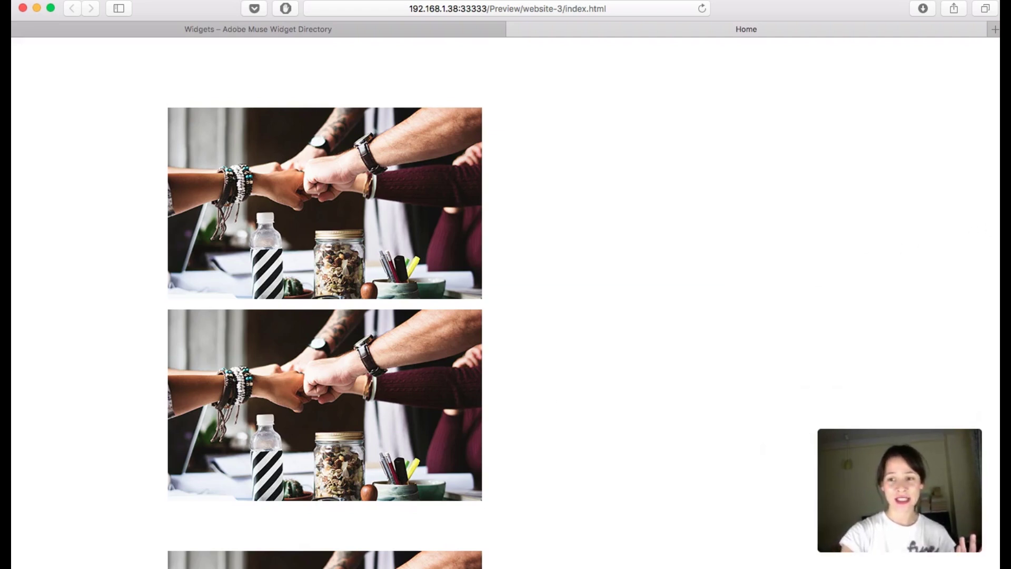
{"action": "left_click_drag", "start_coordinate": [1000, 225], "coordinate": [786, 307]}
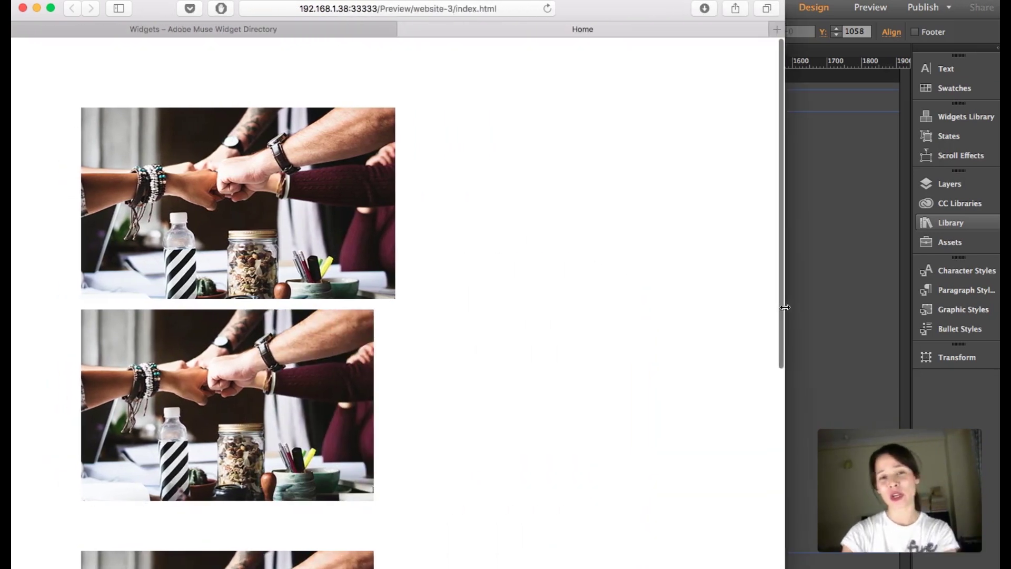
{"action": "scroll", "coordinate": [610, 249], "scroll_direction": "down", "scroll_amount": 6}
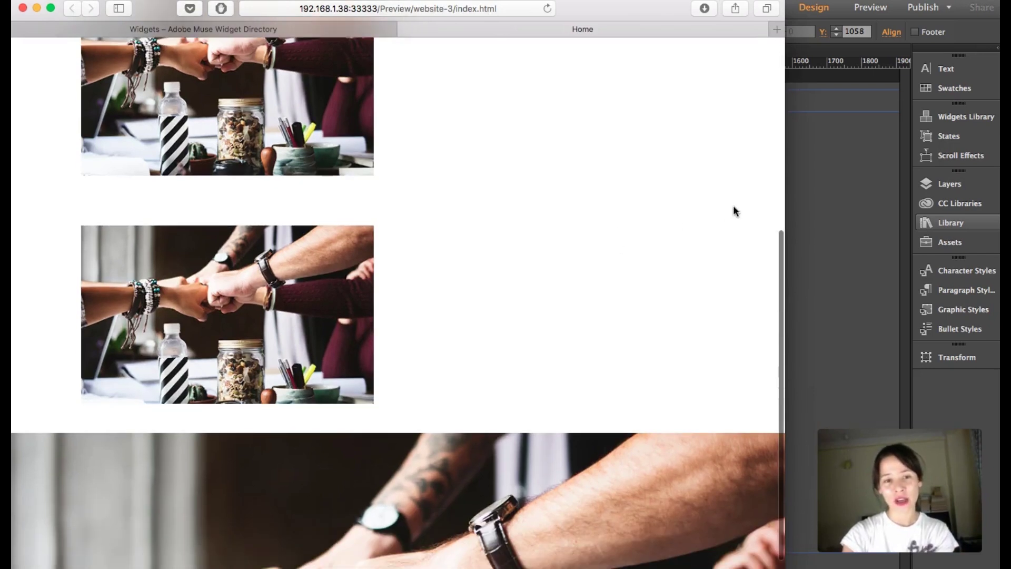
{"action": "scroll", "coordinate": [692, 206], "scroll_direction": "up", "scroll_amount": 2}
{"action": "left_click_drag", "start_coordinate": [787, 209], "coordinate": [329, 195]}
{"action": "left_click_drag", "start_coordinate": [557, 210], "coordinate": [1003, 275]}
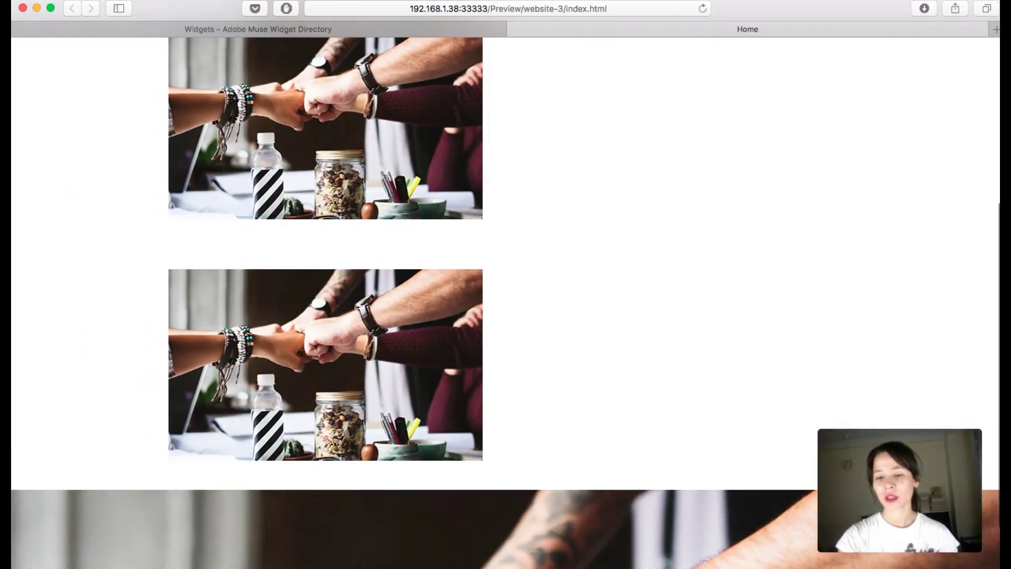
Step: Return to Adobe Muse and preview the fixed-width Website-4 Home page in the browser
{"action": "mouse_move", "coordinate": [688, 561]}
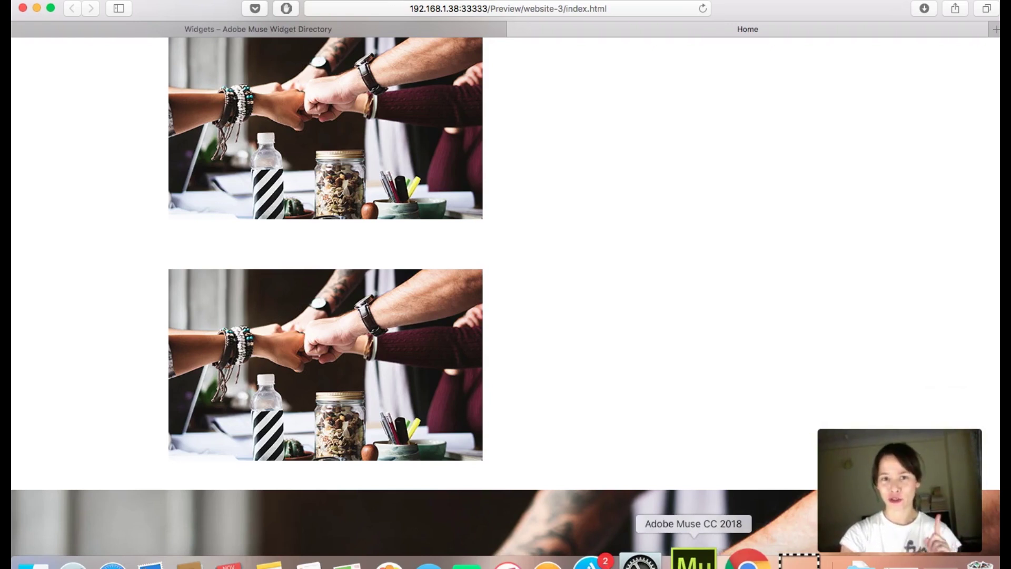
{"action": "left_click", "coordinate": [694, 562]}
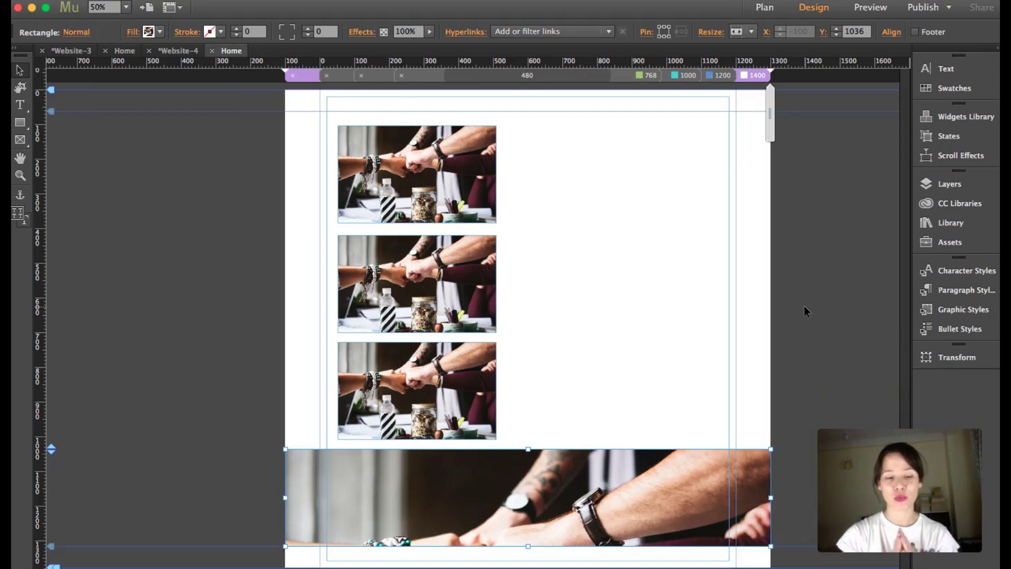
{"action": "key", "text": "super+shift+e"}
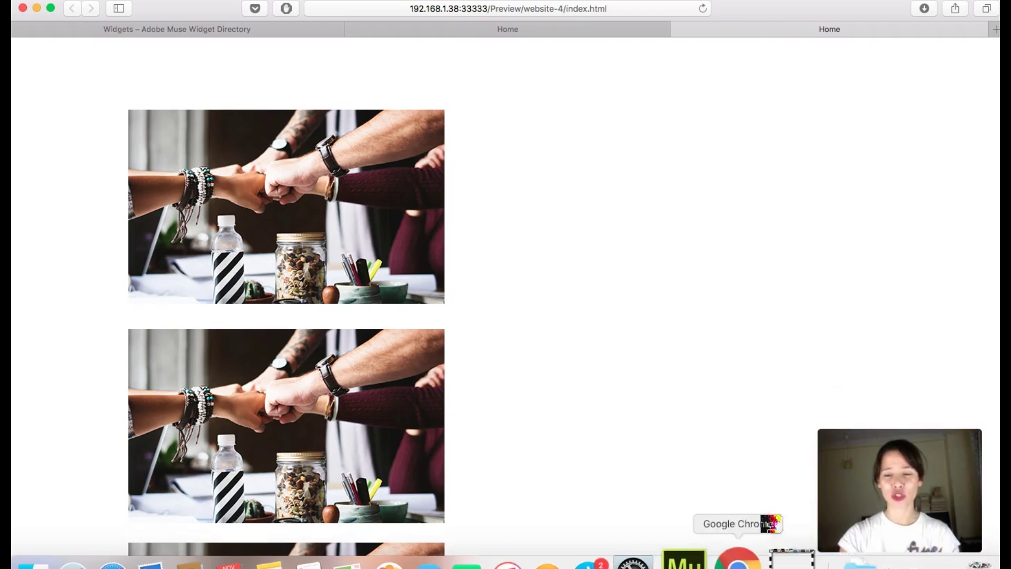
Step: Switch back to Adobe Muse and compare the images at the 1200, 1000, 768 and 1400 breakpoints of the fixed-width page
{"action": "left_click", "coordinate": [696, 561]}
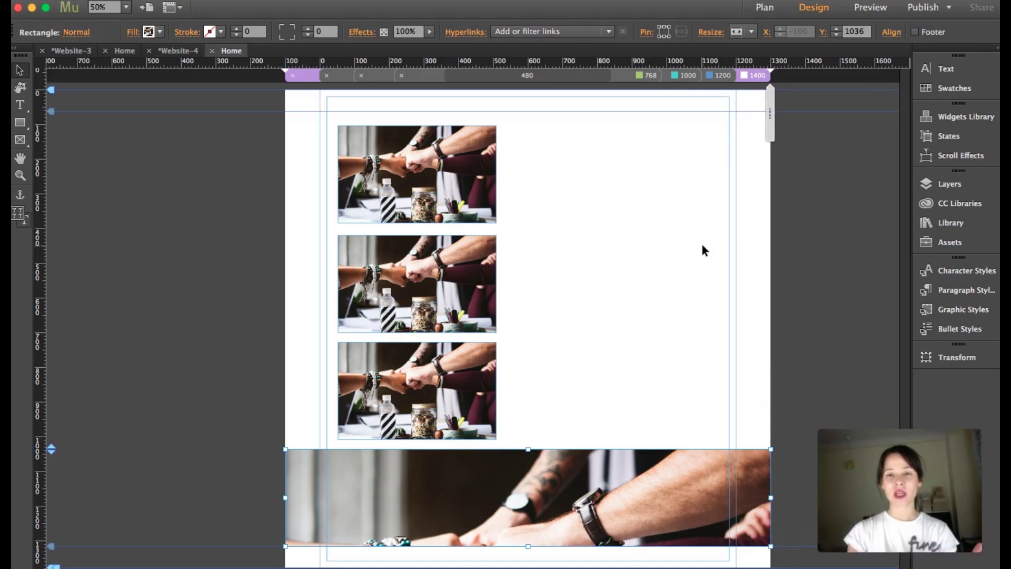
{"action": "left_click", "coordinate": [721, 79]}
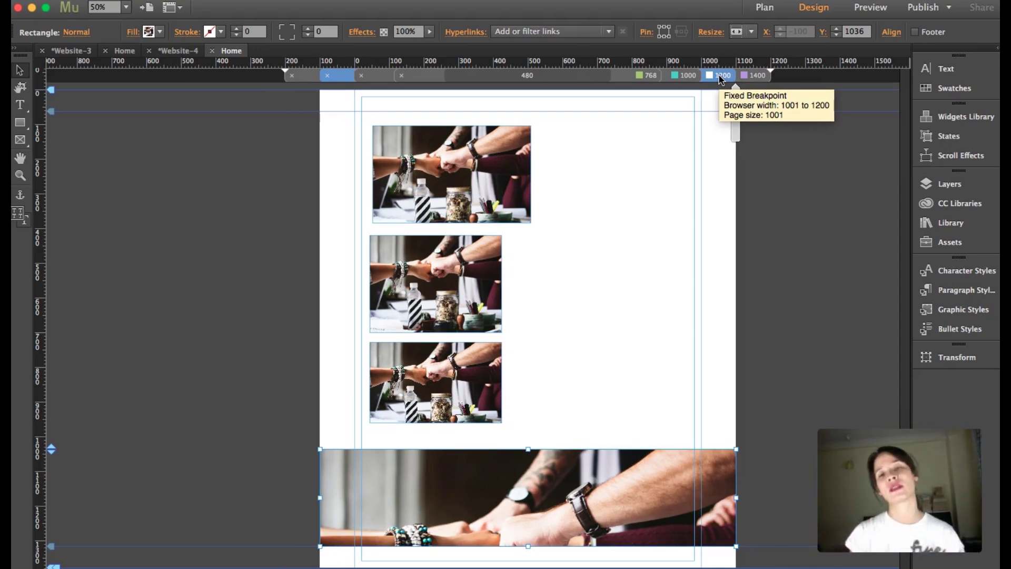
{"action": "left_click", "coordinate": [682, 77]}
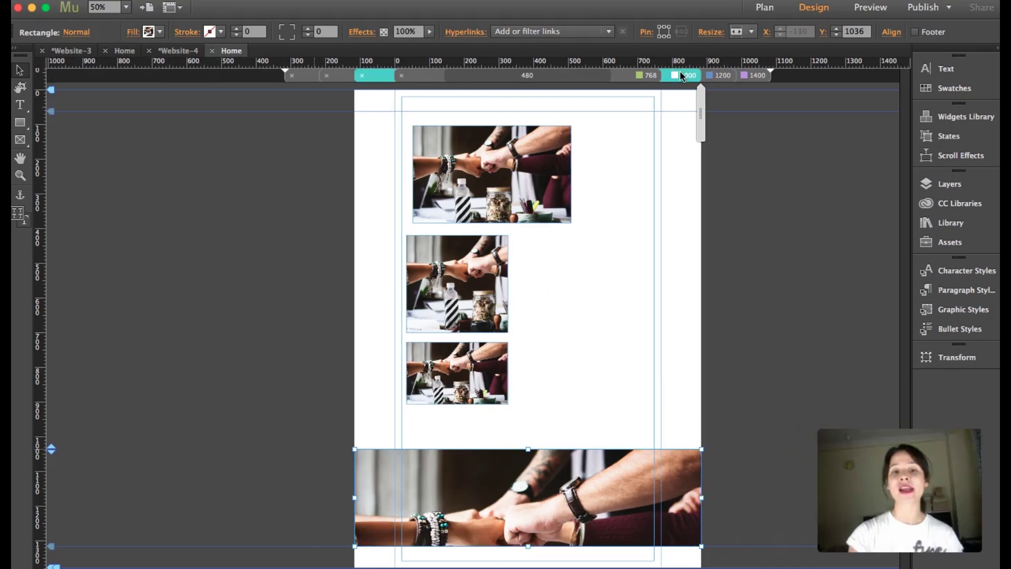
{"action": "left_click", "coordinate": [647, 76]}
{"action": "left_click", "coordinate": [754, 75]}
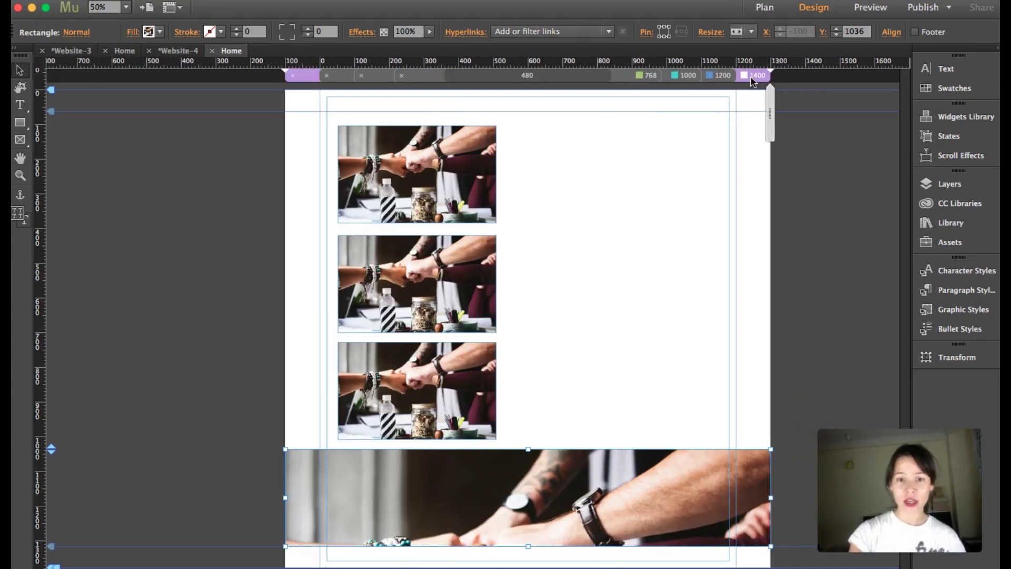
Step: Switch to Safari and narrow and widen the website-4 preview window to examine how the images change between fixed breakpoints
{"action": "left_click", "coordinate": [147, 559]}
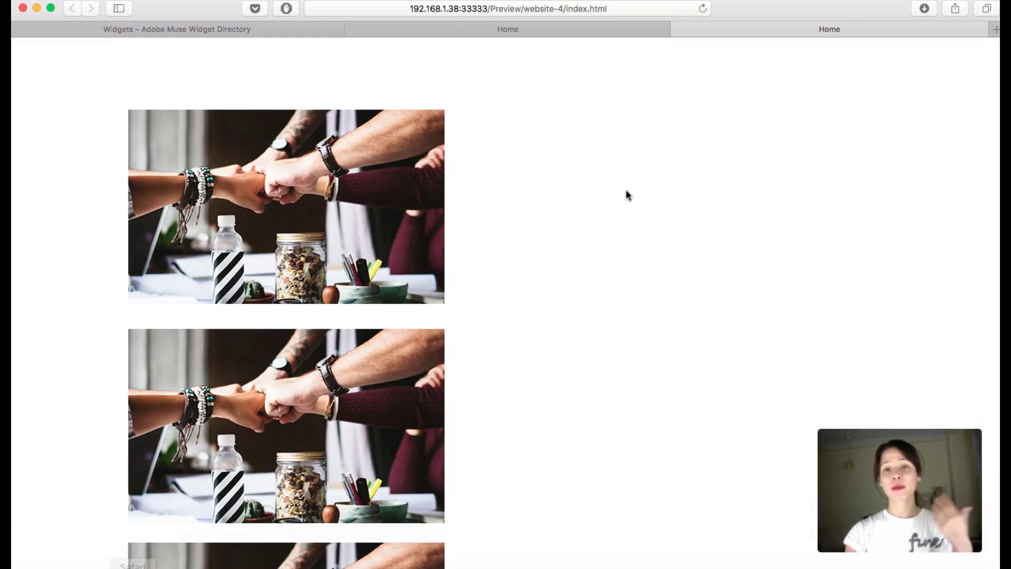
{"action": "scroll", "coordinate": [756, 214], "scroll_direction": "down", "scroll_amount": 10}
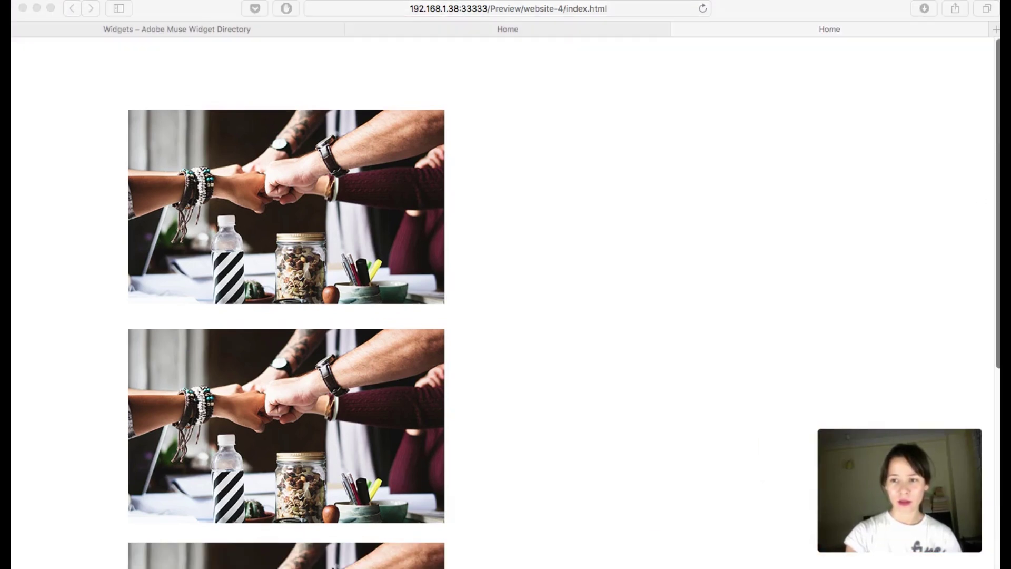
{"action": "left_click", "coordinate": [996, 232]}
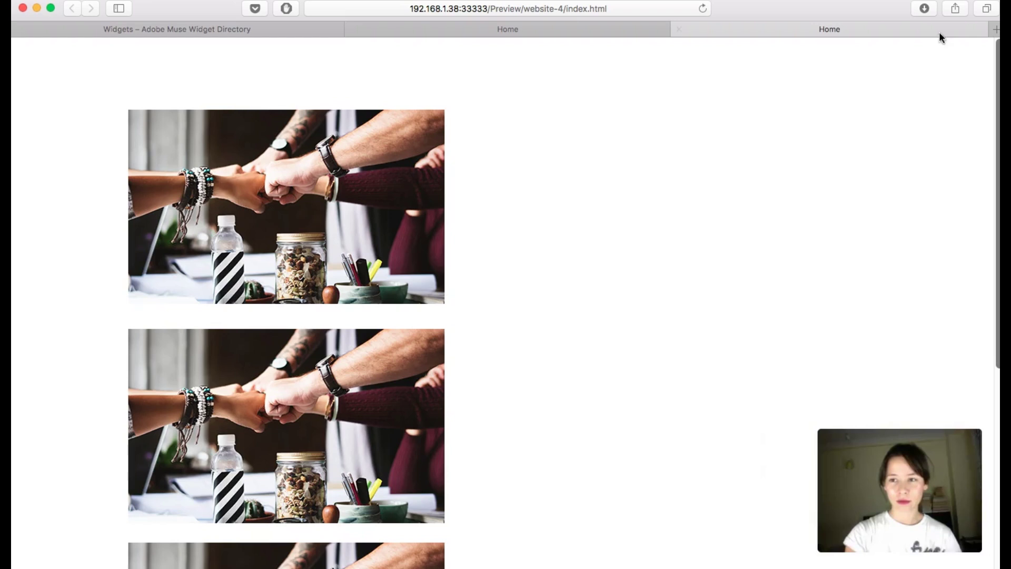
{"action": "scroll", "coordinate": [978, 218], "scroll_direction": "down", "scroll_amount": 2}
{"action": "left_click_drag", "start_coordinate": [1000, 248], "coordinate": [943, 248]}
{"action": "scroll", "coordinate": [837, 245], "scroll_direction": "down", "scroll_amount": 6}
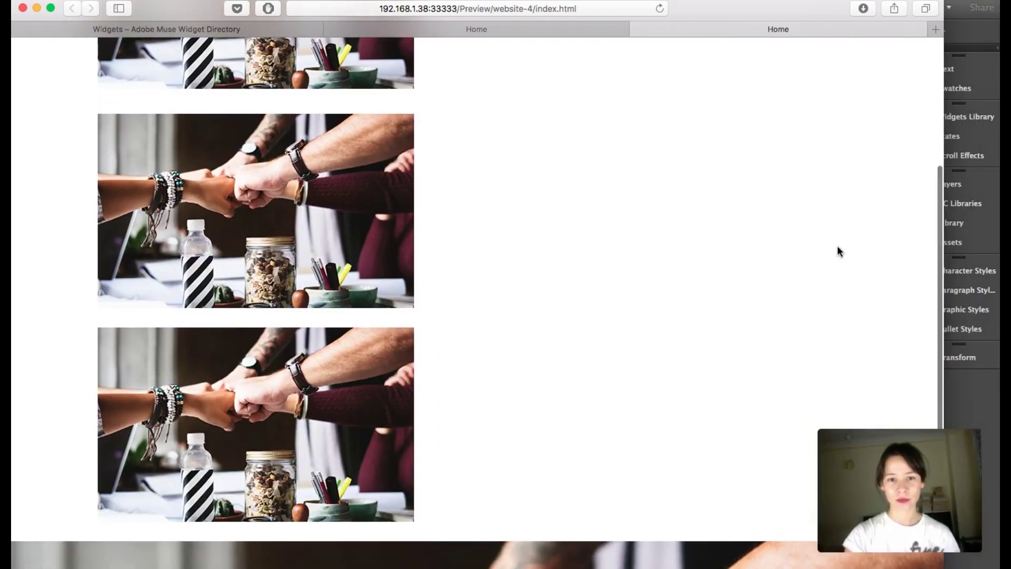
{"action": "left_click_drag", "start_coordinate": [944, 239], "coordinate": [680, 228]}
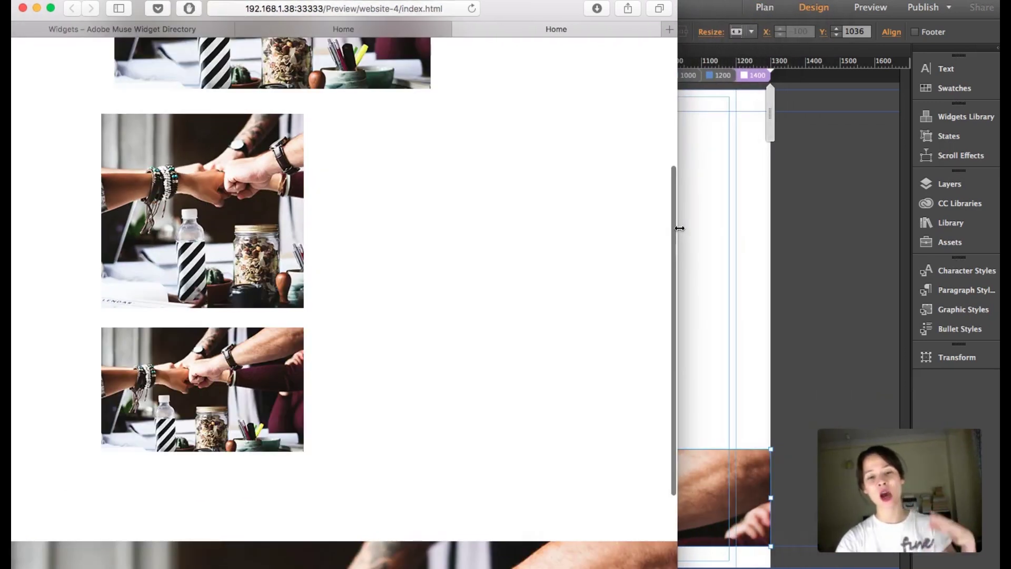
{"action": "scroll", "coordinate": [591, 235], "scroll_direction": "down", "scroll_amount": 3}
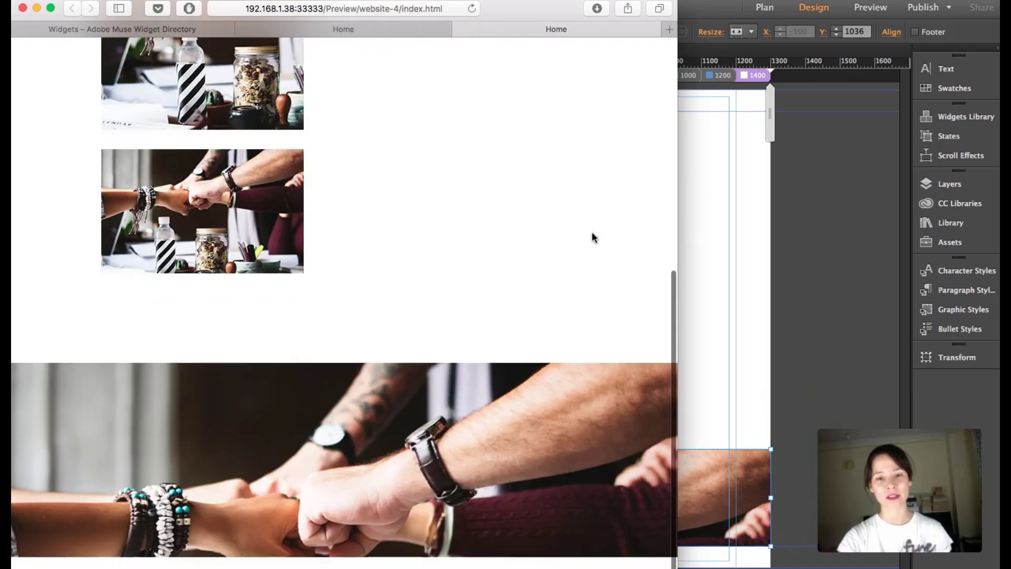
{"action": "left_click_drag", "start_coordinate": [675, 204], "coordinate": [523, 189]}
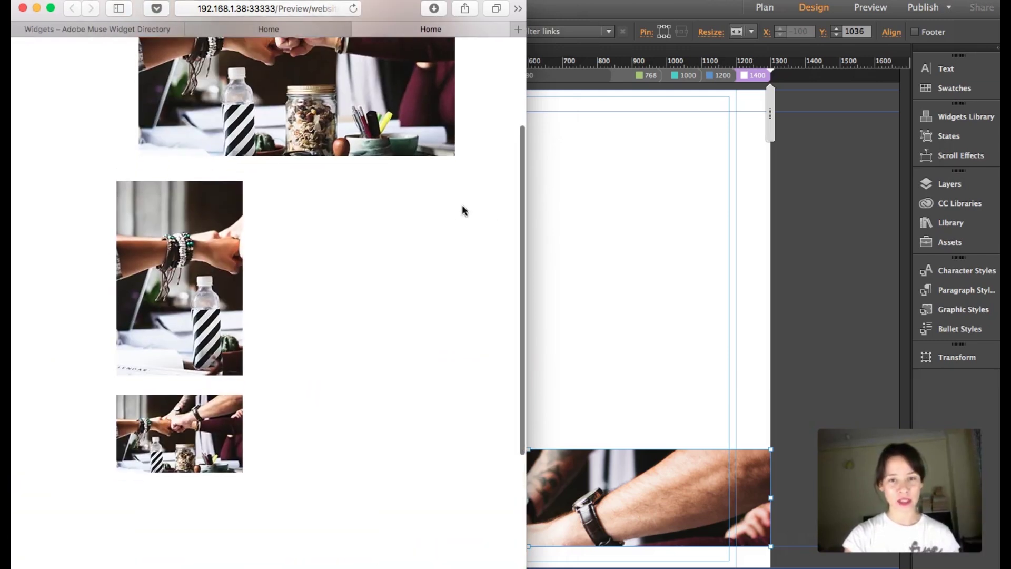
{"action": "left_click_drag", "start_coordinate": [526, 210], "coordinate": [993, 260]}
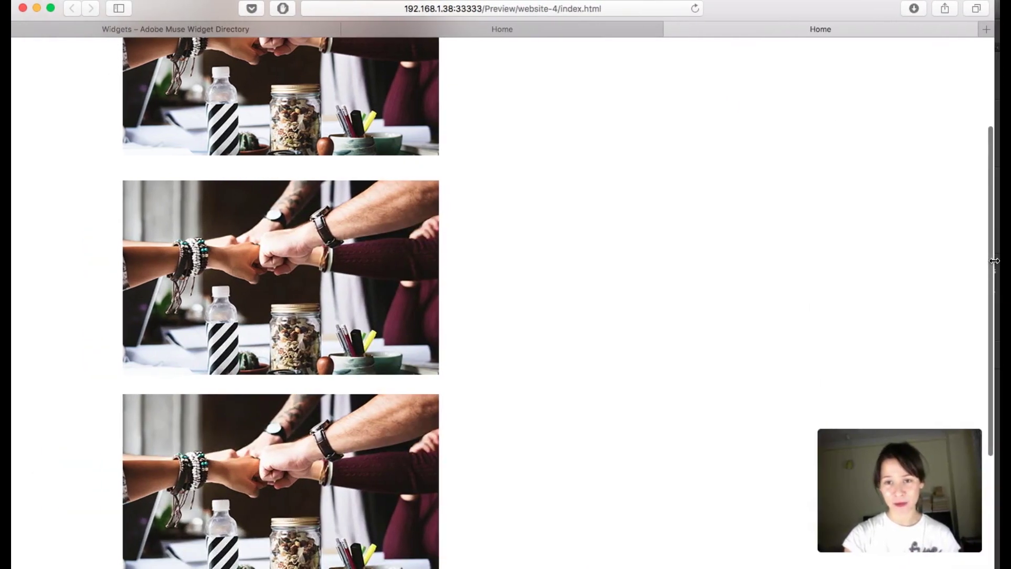
Step: Compare the fluid website-3 preview with the fixed-width website-4 preview in the browser
{"action": "left_click", "coordinate": [621, 31]}
{"action": "left_click_drag", "start_coordinate": [996, 224], "coordinate": [997, 335]}
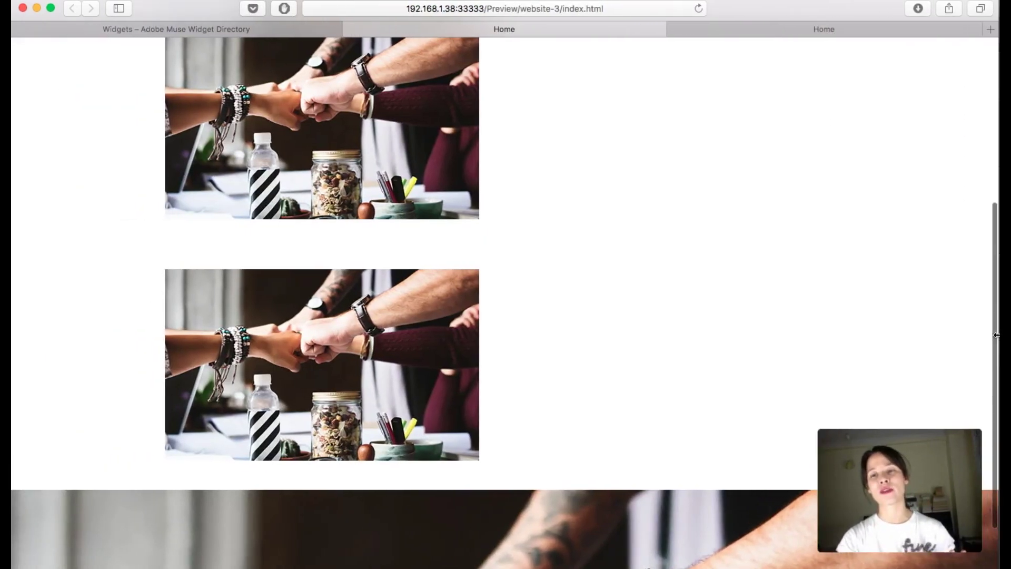
{"action": "left_click", "coordinate": [778, 30]}
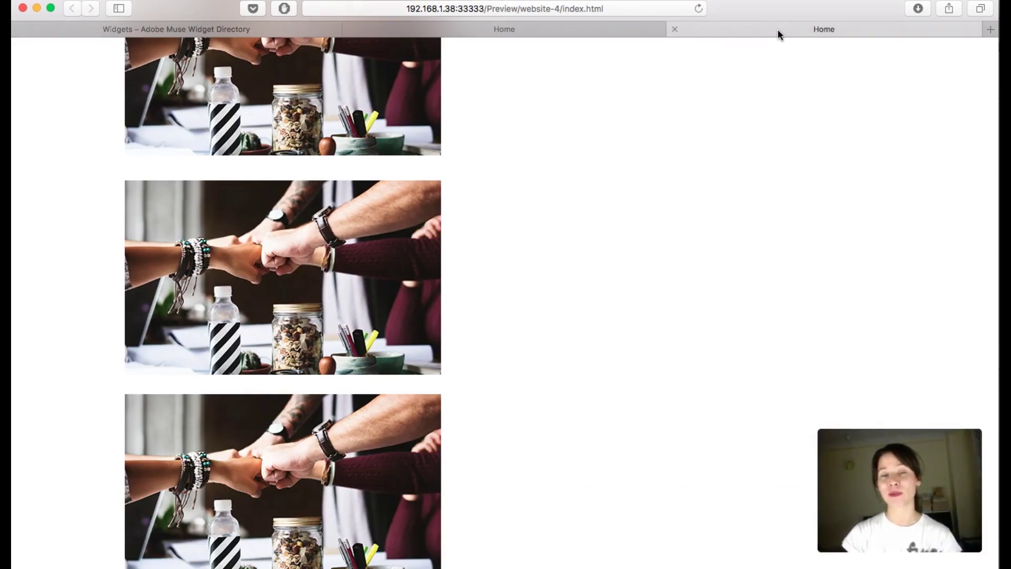